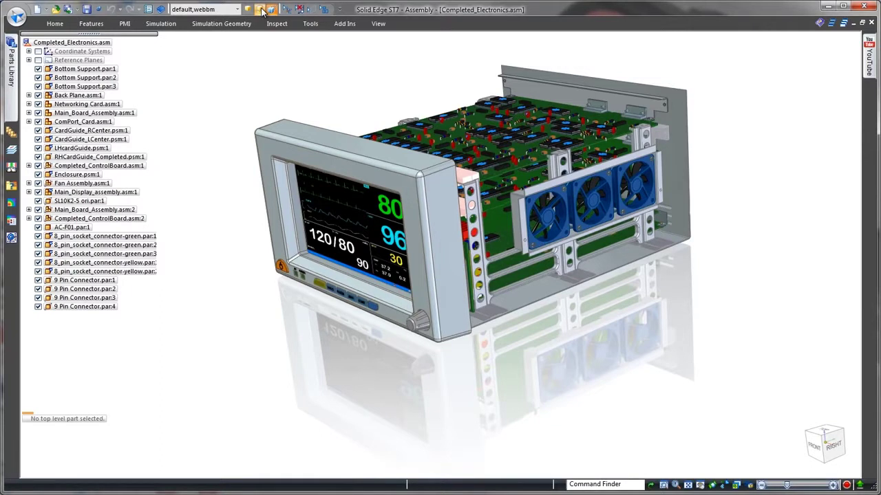
Apply the 01- Sheet Enclosure display configuration to the assembly.
click(261, 11)
click(247, 10)
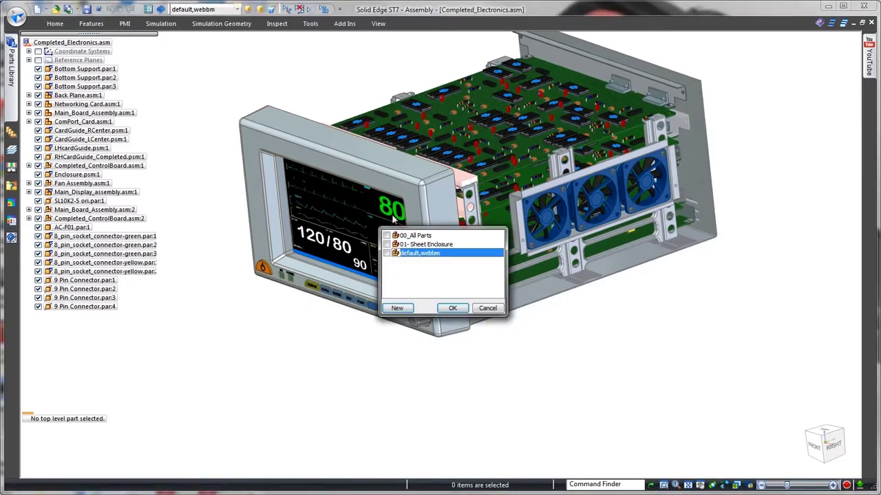
click(454, 308)
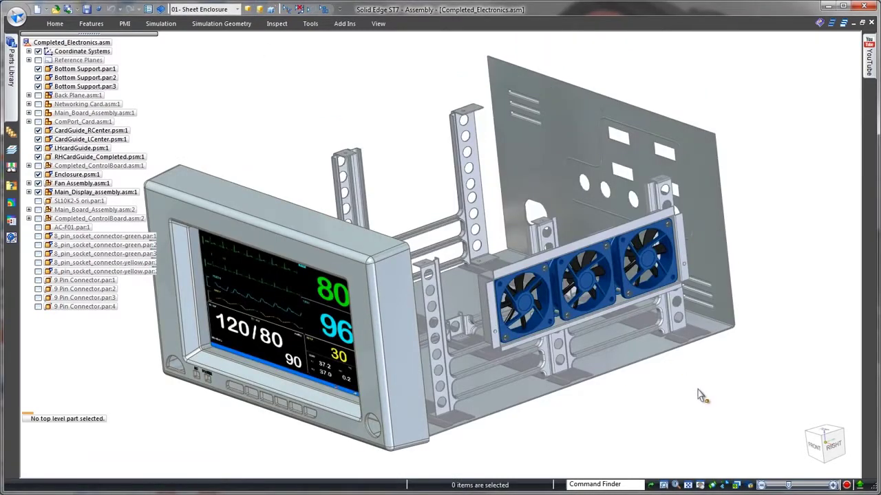
Create side flanges from both long bottom edges of the enclosure, extending up to the rear panel's top corner vertex.
click(666, 356)
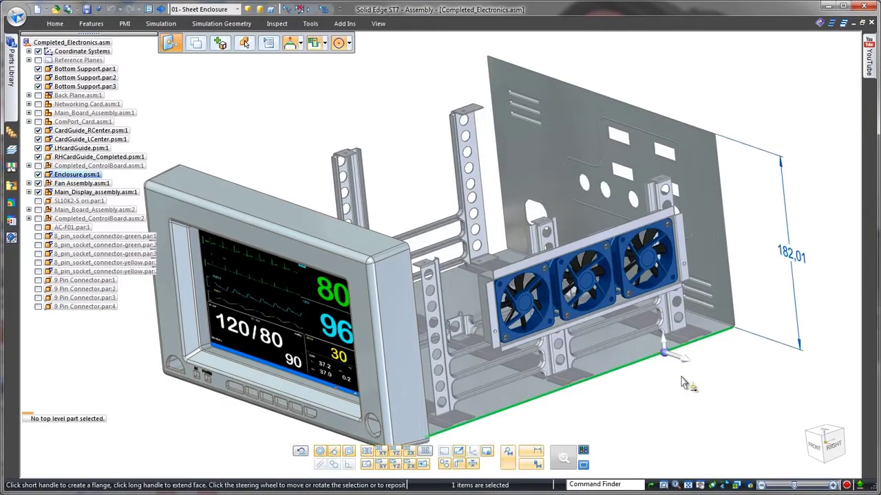
click(505, 258)
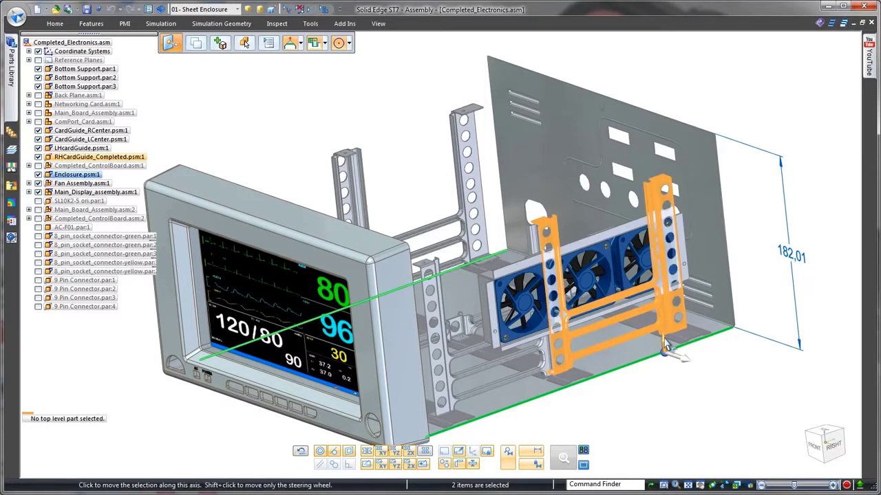
click(665, 346)
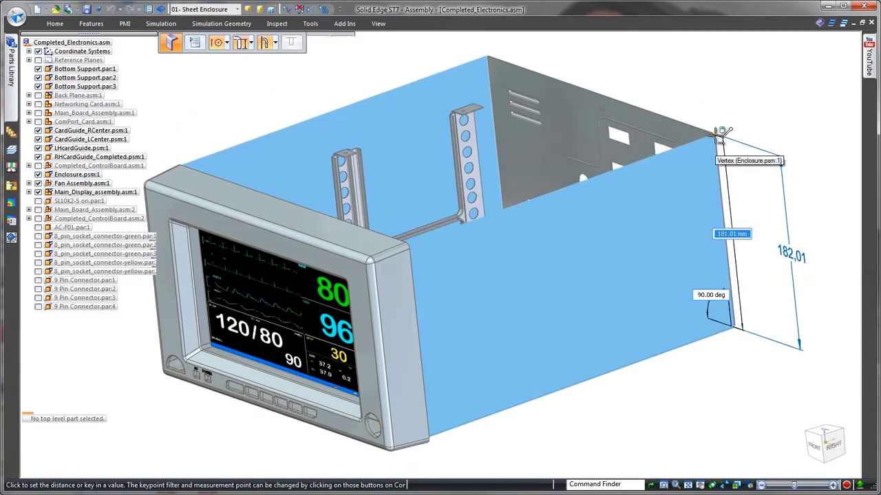
click(719, 135)
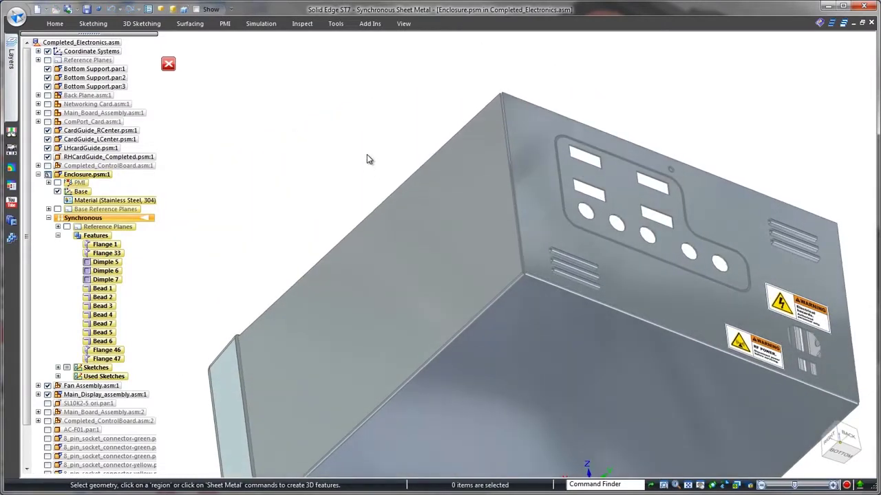
Close both rear bottom corners of the enclosure using the Closed corner treatment.
right_click(368, 159)
click(333, 187)
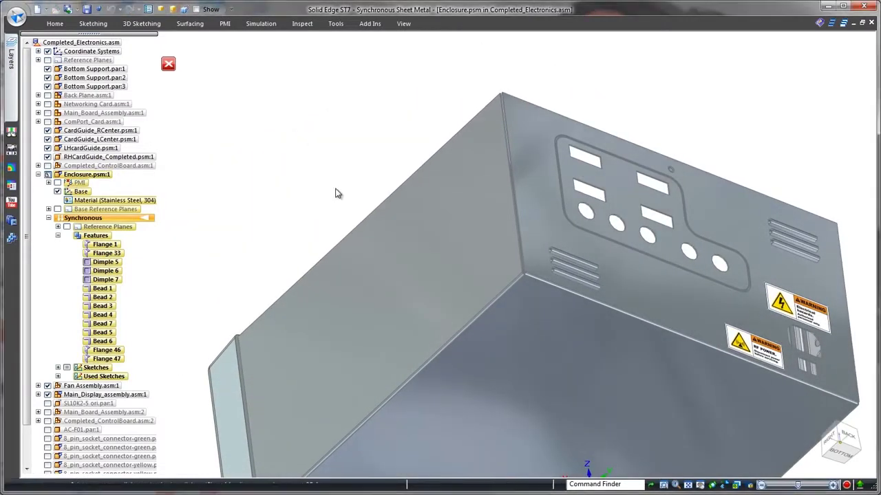
click(535, 274)
click(319, 43)
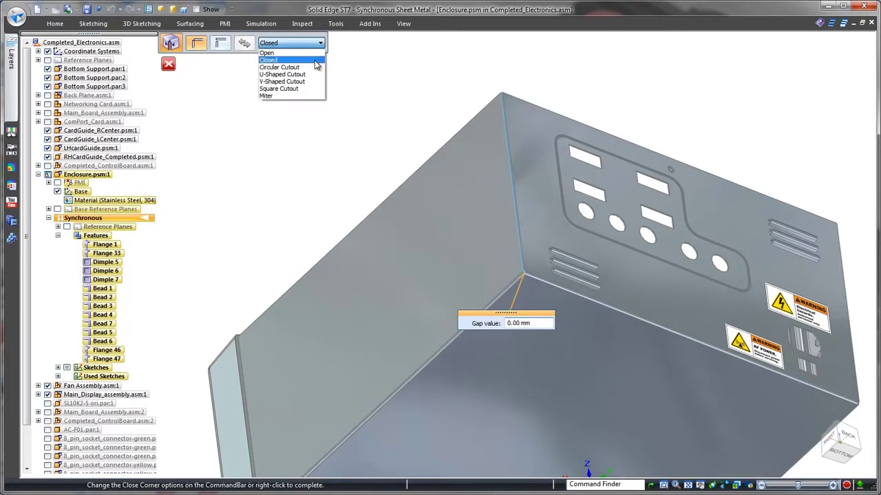
click(316, 61)
right_click(319, 84)
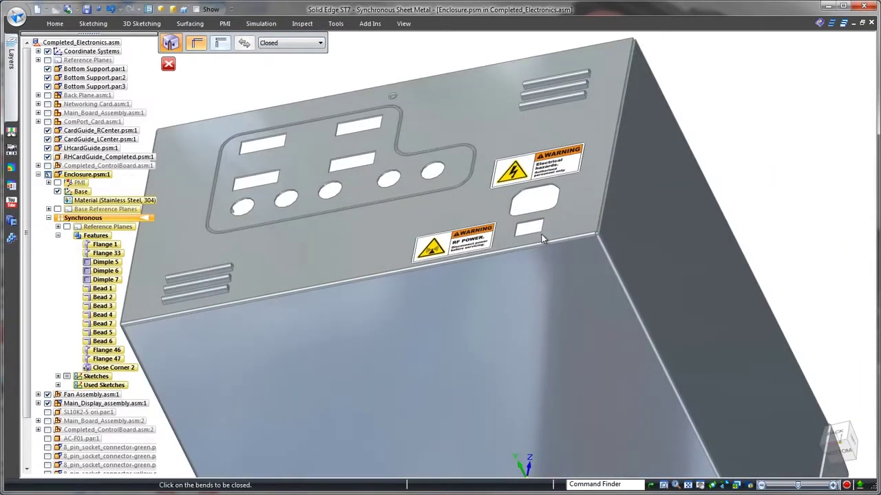
click(578, 245)
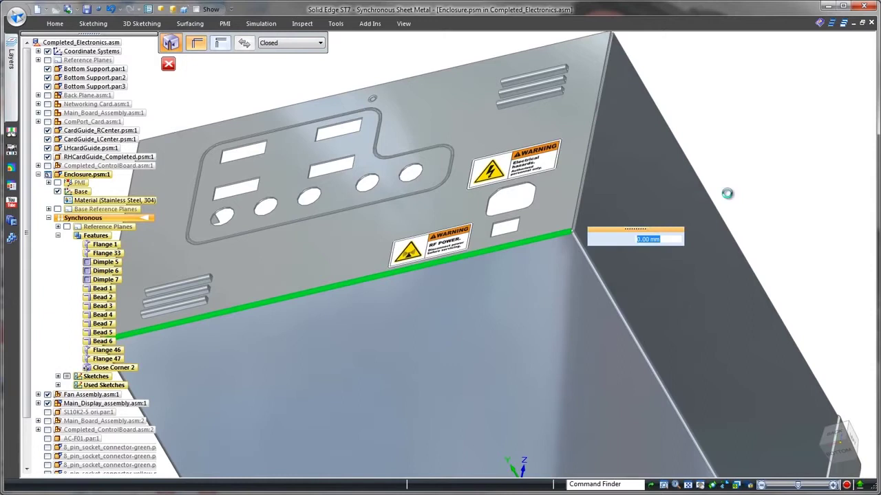
right_click(747, 188)
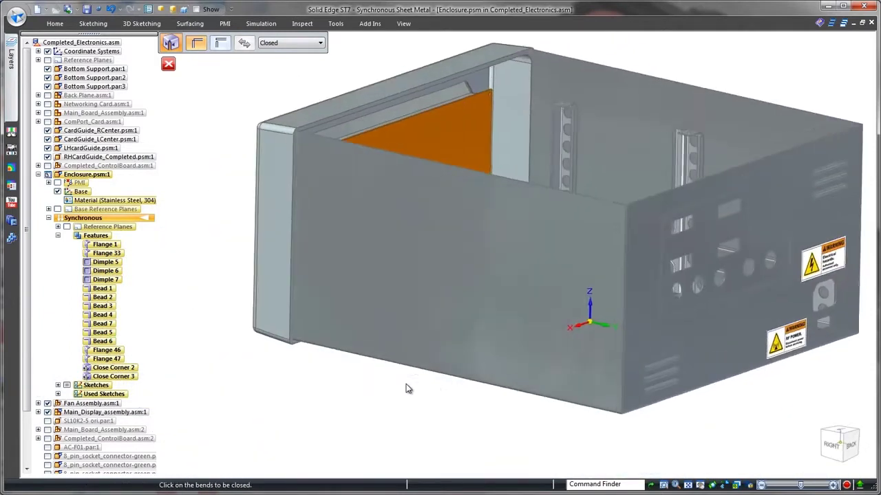
Sketch a rectangle on the outer face of the enclosure's fan-side wall, with the sketch plane locked to that face.
right_click(354, 403)
click(370, 418)
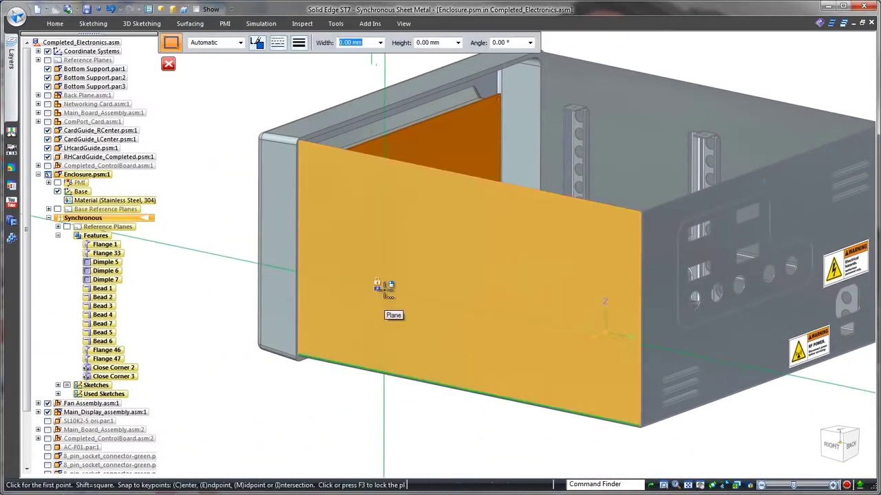
key(F3)
drag(402, 200, 585, 401)
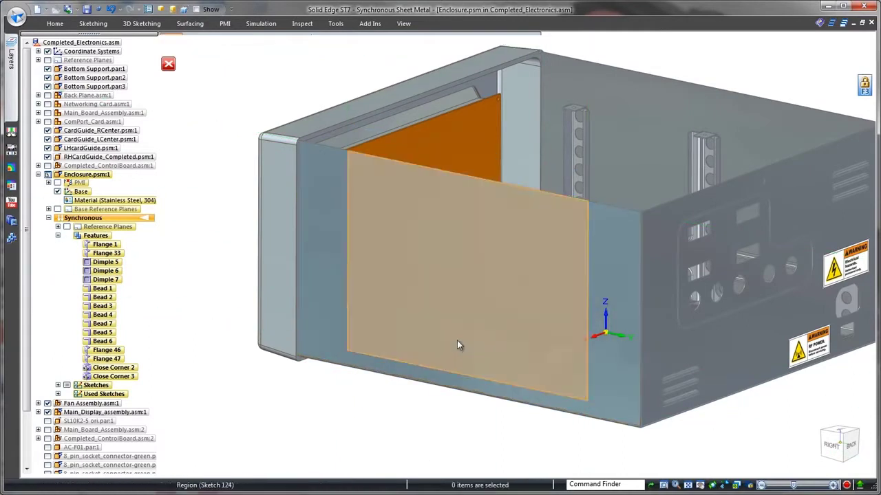
Cut the rectangular region out of the enclosure's fan-side wall to open it over the fans.
click(459, 341)
click(474, 328)
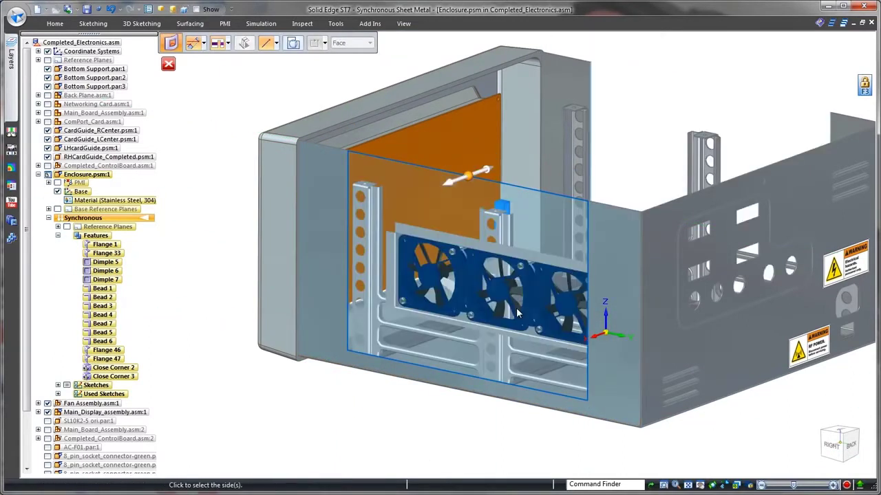
click(516, 309)
right_click(516, 309)
Make the cutout's edge nearest the display coplanar with the near end of the fan assembly.
scroll(347, 417, up, 6)
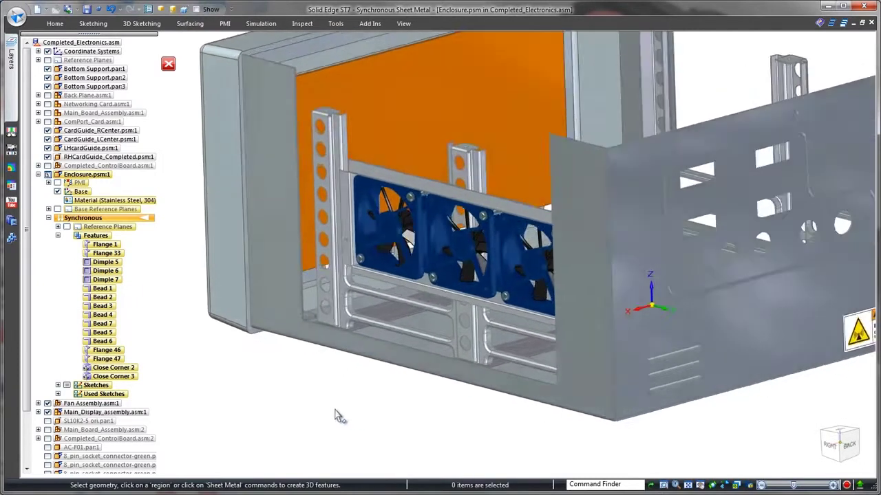
click(342, 359)
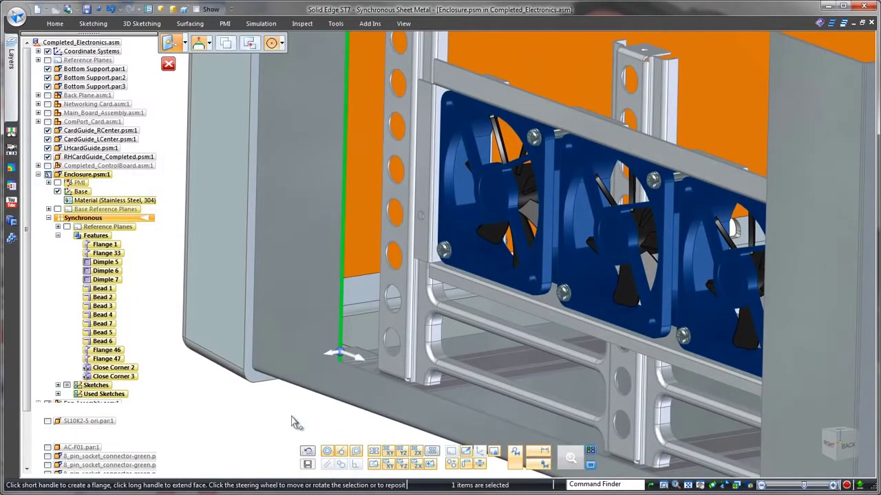
right_click(291, 420)
click(291, 385)
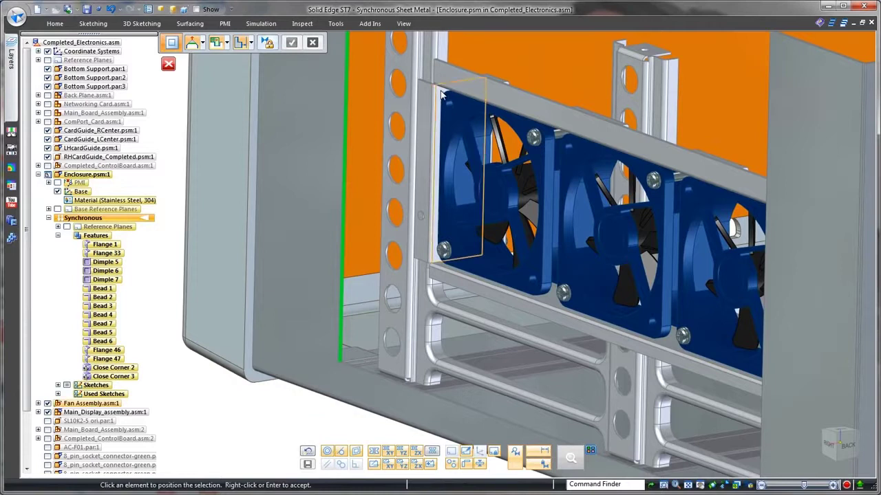
click(443, 95)
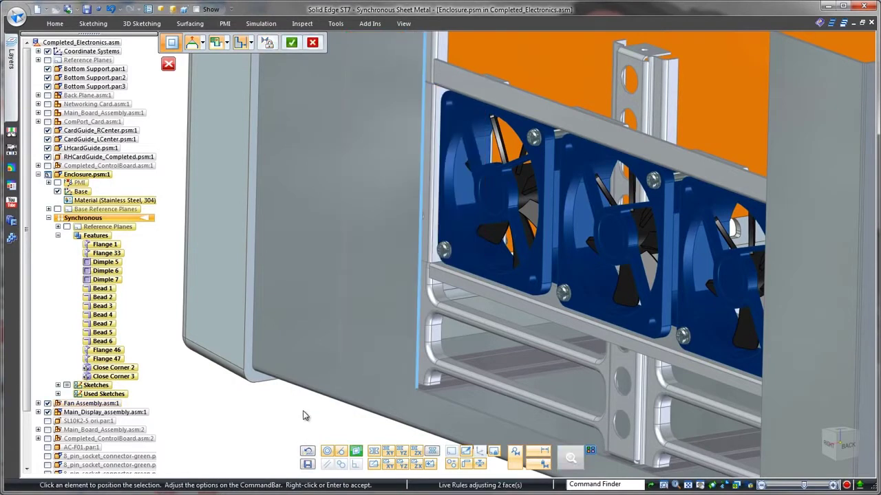
right_click(305, 415)
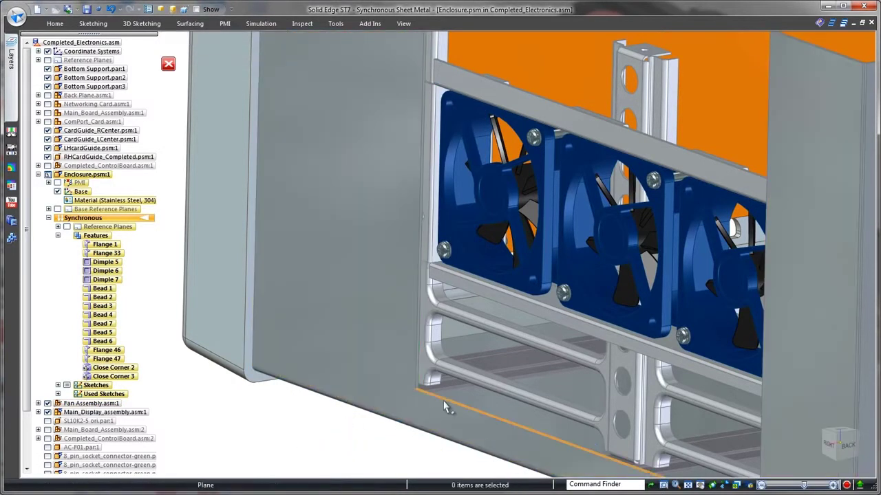
Make the cutout's lower edge coplanar with the underside of the fan assembly.
click(441, 402)
right_click(327, 433)
click(323, 382)
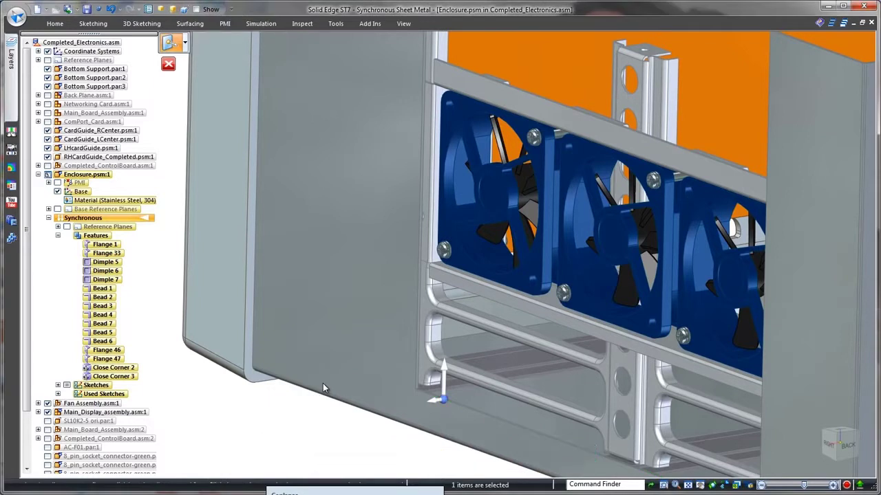
click(551, 298)
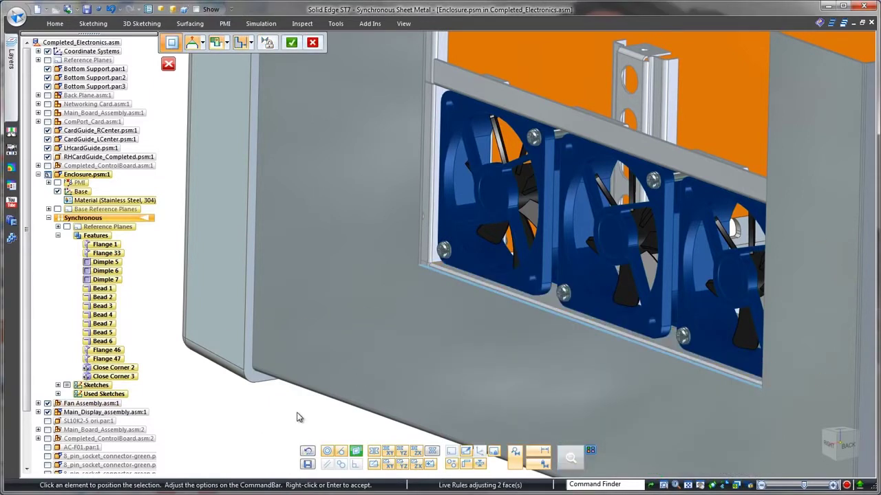
right_click(298, 414)
key(Escape)
Move the cutout's edge nearest the rear panel to line up with the end of the fan assembly.
key(ctrl+i)
key(ctrl+i)
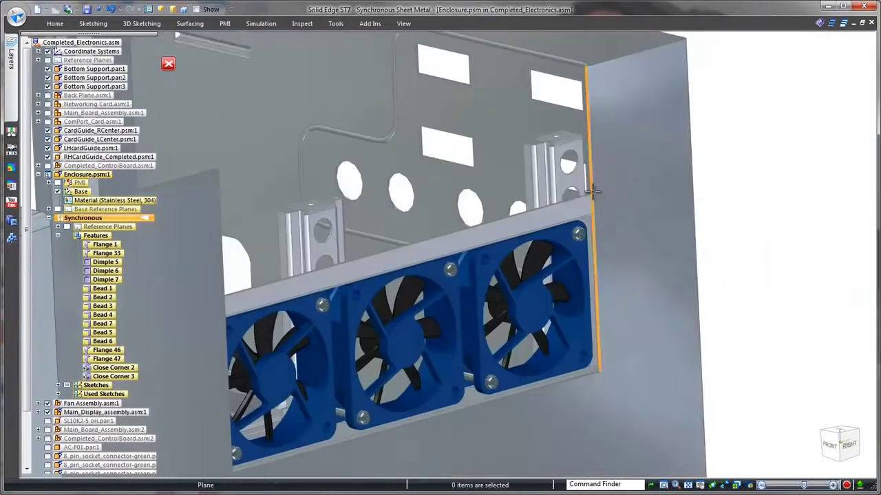
click(586, 194)
click(569, 196)
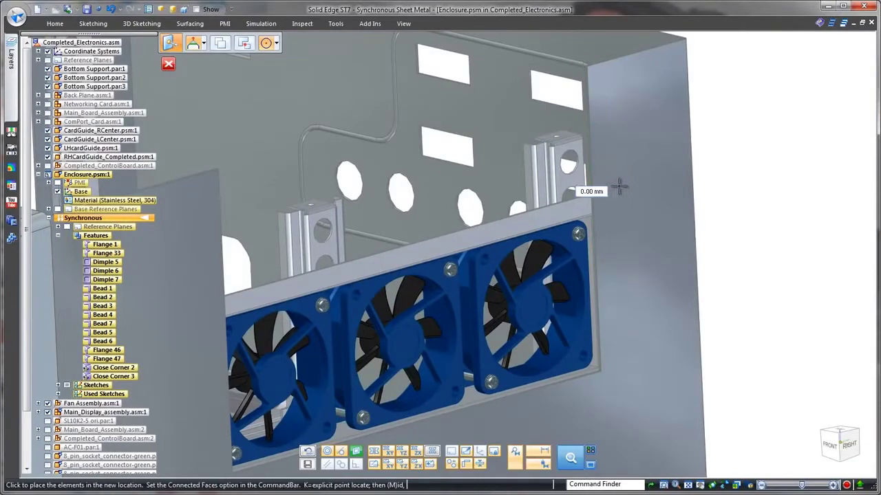
click(596, 215)
click(755, 233)
Add a partial-width 30 mm flange with Material Inside on the enclosure side wall's upper edge.
scroll(755, 232, down, 5)
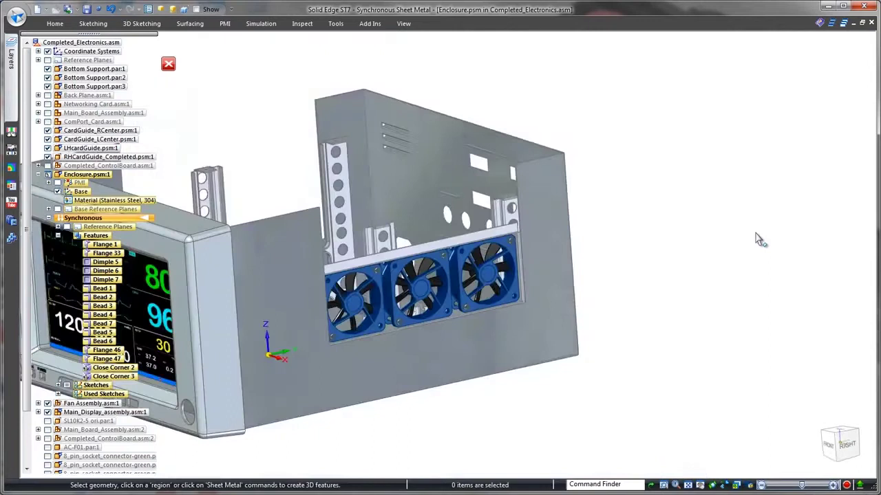
middle_drag(756, 233, 811, 210)
scroll(810, 210, up, 5)
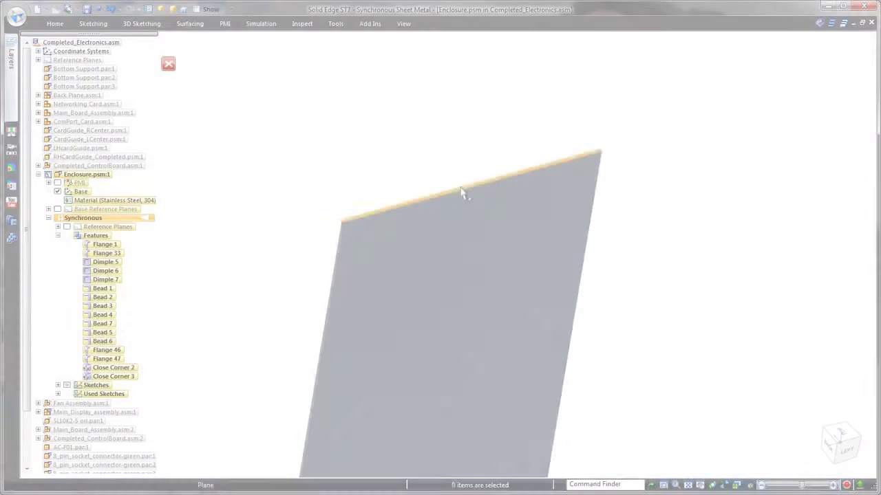
click(461, 193)
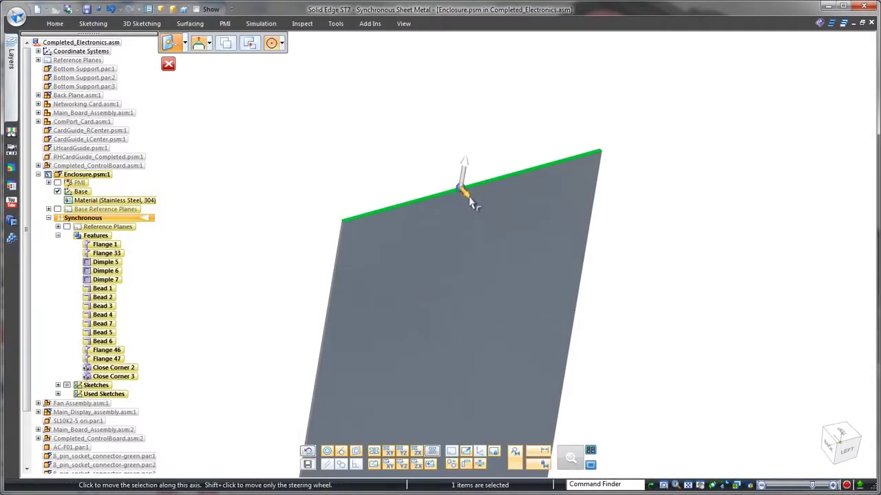
click(470, 200)
click(276, 44)
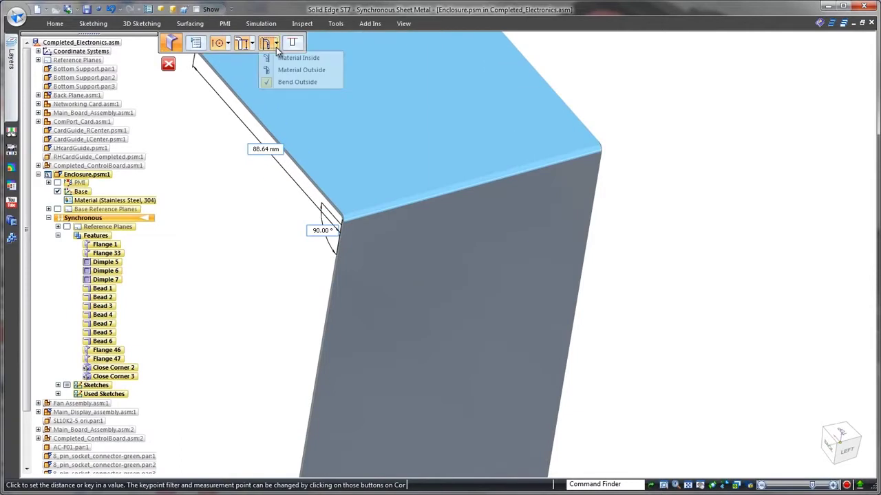
click(298, 58)
click(292, 42)
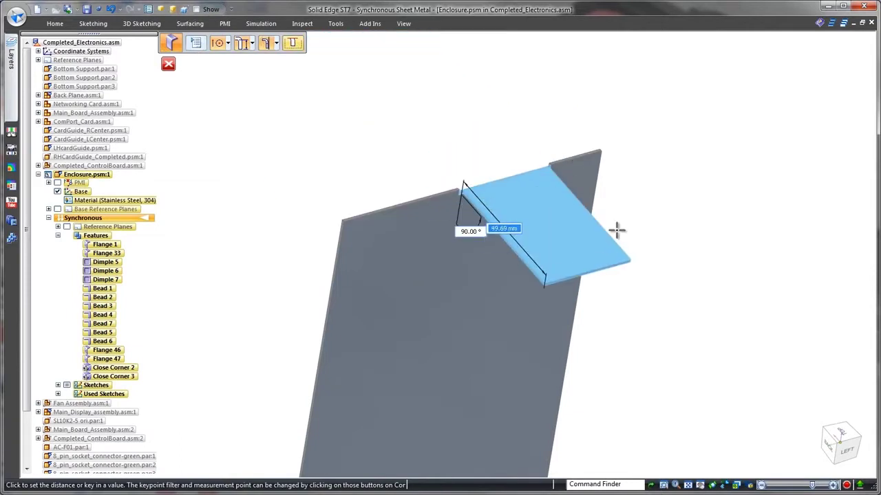
text(30)
key(Return)
Dimension the width of the new tab flange along its bend edge.
scroll(686, 203, up, 3)
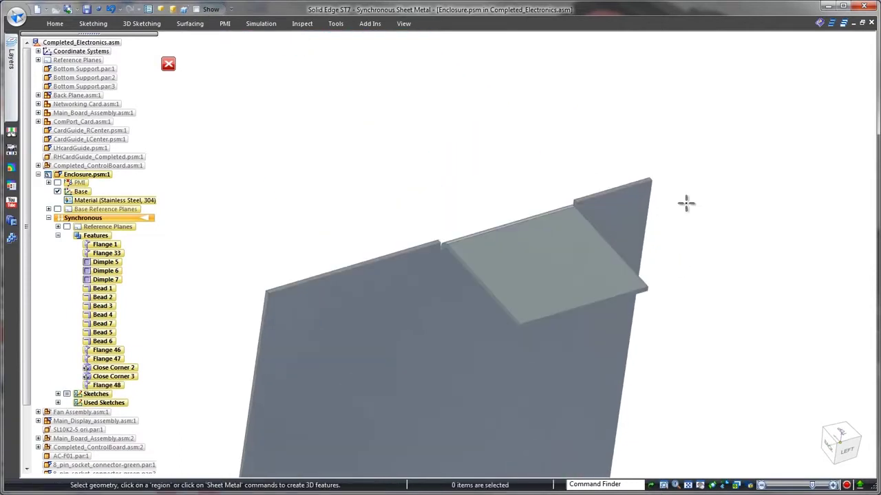
right_click(700, 203)
click(658, 204)
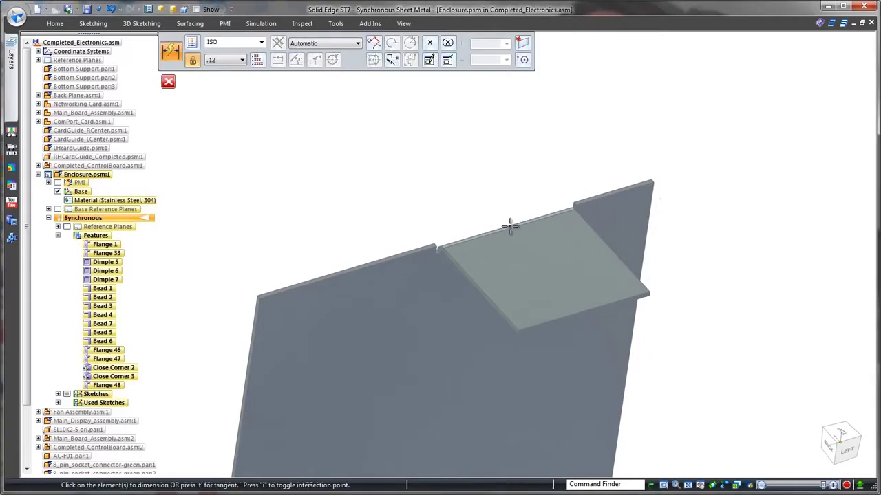
click(509, 227)
click(509, 144)
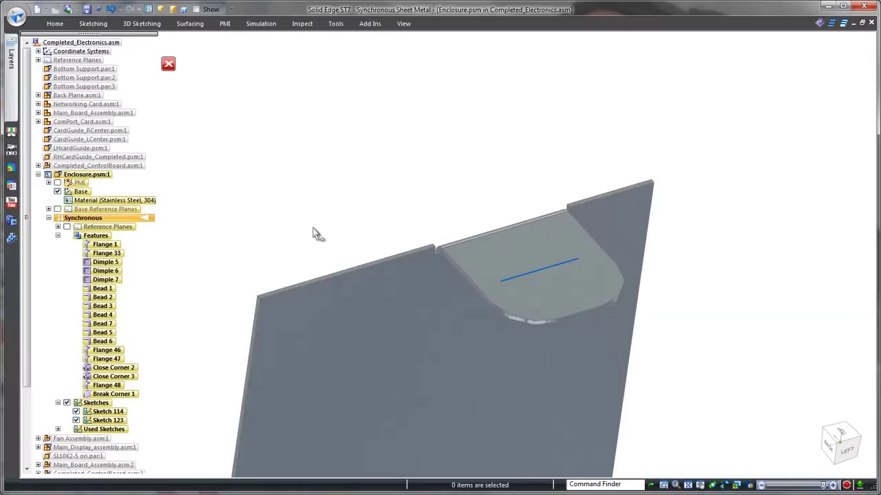
Cut a slot in the tab flange along the sketched line.
right_click(334, 164)
click(354, 143)
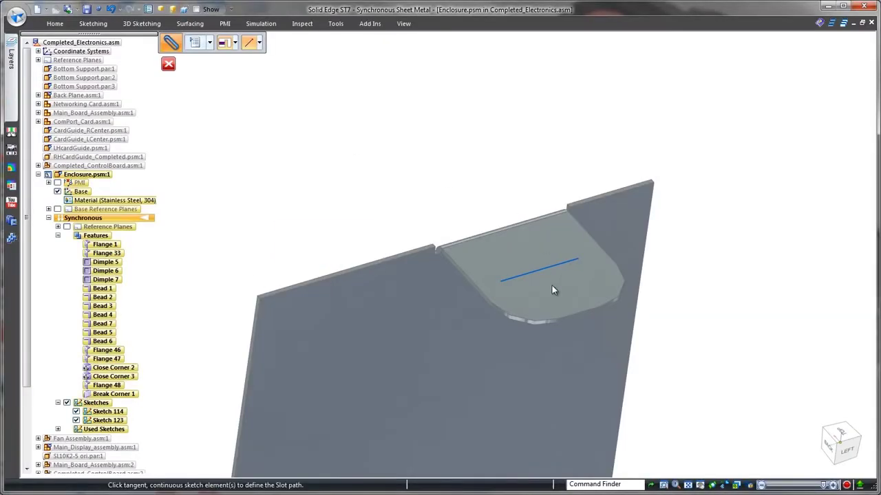
click(544, 270)
right_click(543, 271)
click(540, 311)
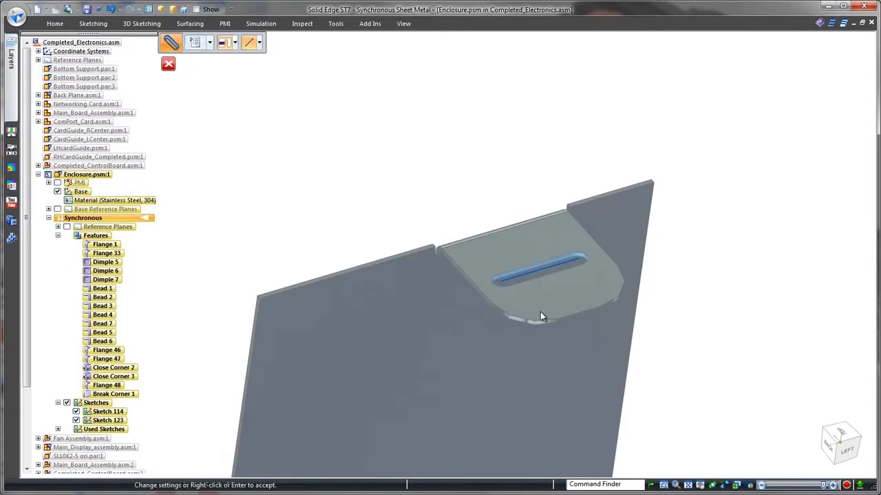
right_click(540, 315)
Accept the slot and place a hole through the tab flange at the middle of the slot.
right_click(325, 125)
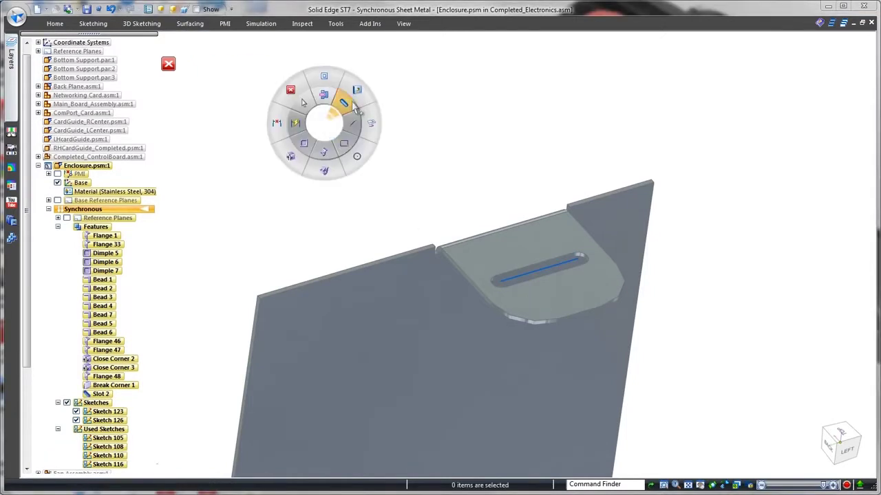
click(352, 103)
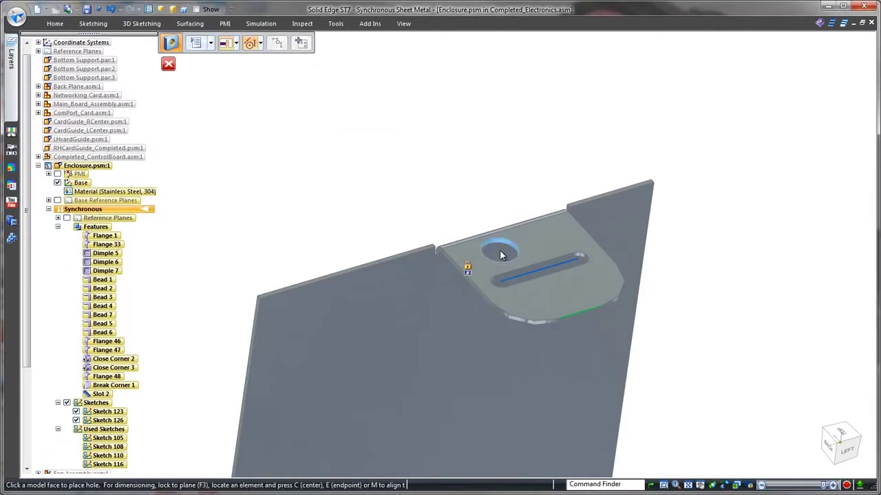
key(F3)
click(540, 270)
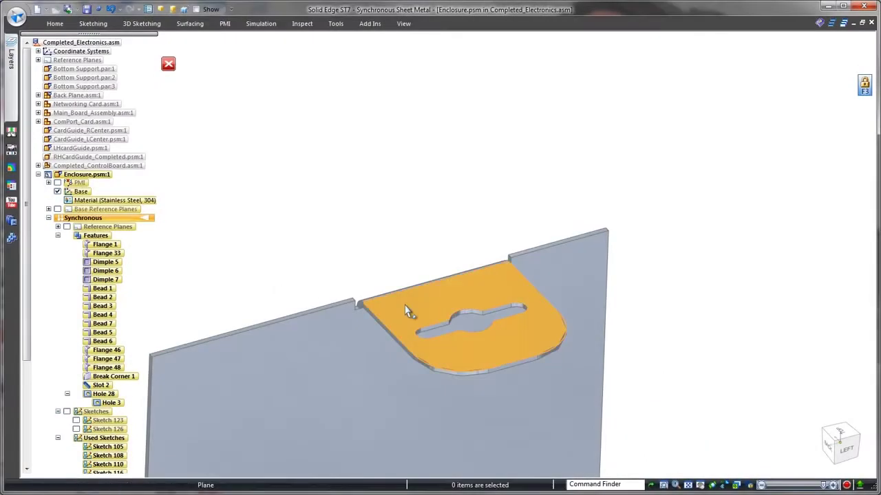
Try to move the tab flange's face down along the side wall with the steering wheel's vertical axis.
click(405, 309)
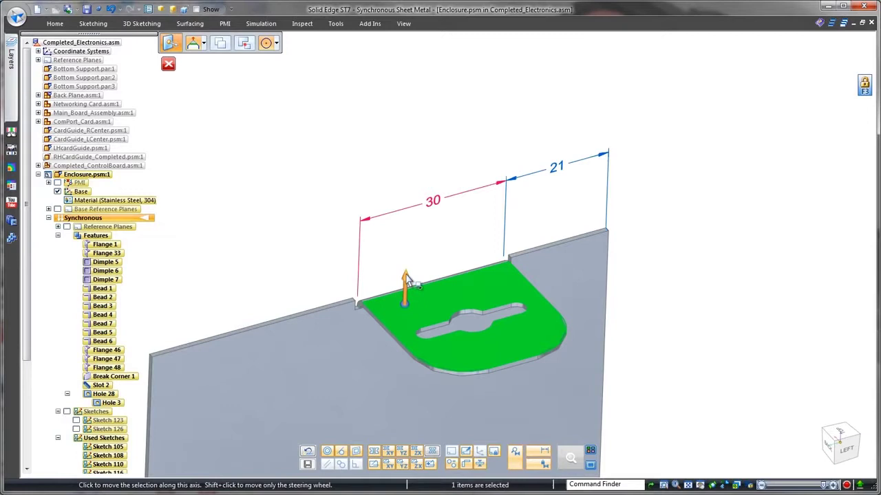
click(407, 280)
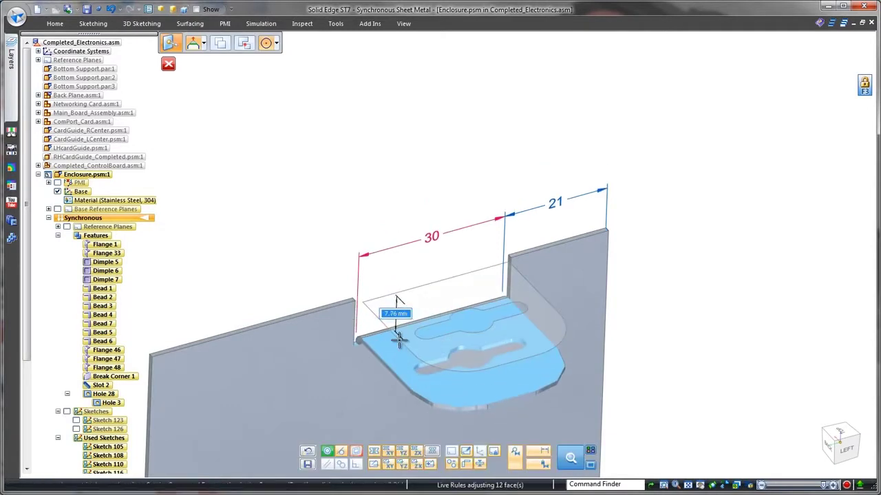
key(Return)
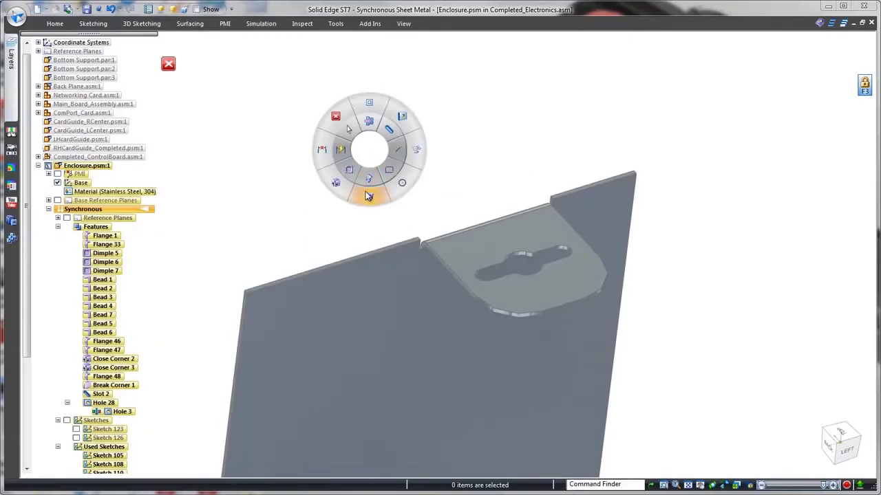
Add gussets across the tab flange's bend using the Fit pattern with a count of 2.
click(368, 196)
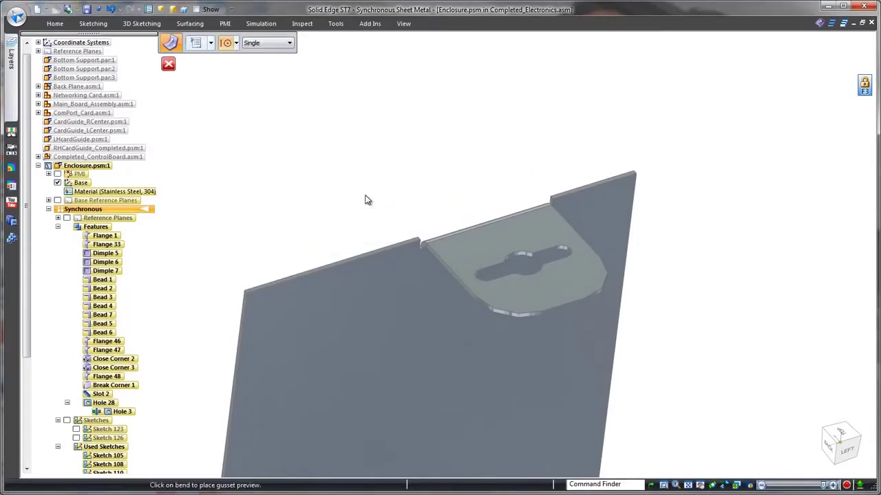
click(289, 43)
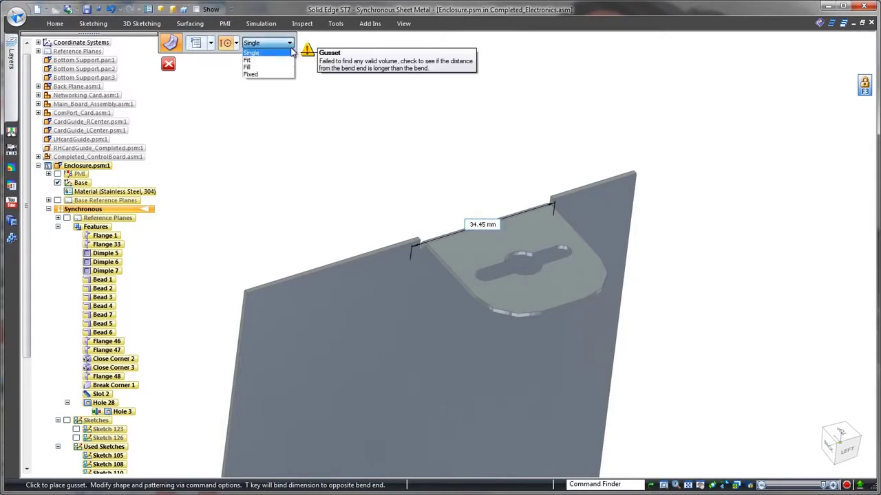
click(267, 60)
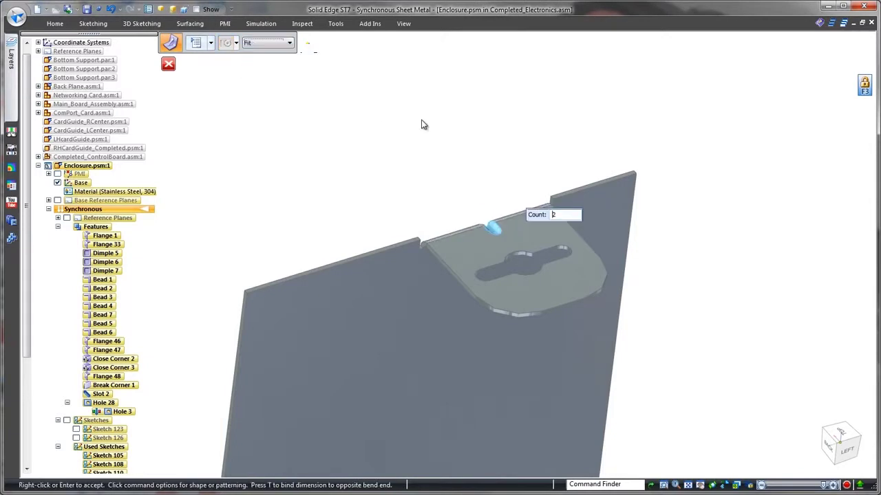
text(2)
key(Return)
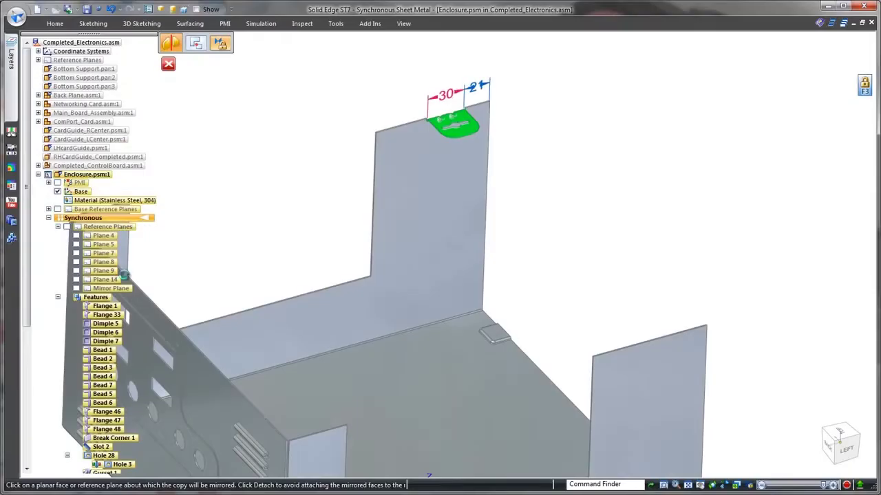
Mirror the tab flange with its features to the opposite side wall about the Mirror Plane and return to the assembly.
click(159, 277)
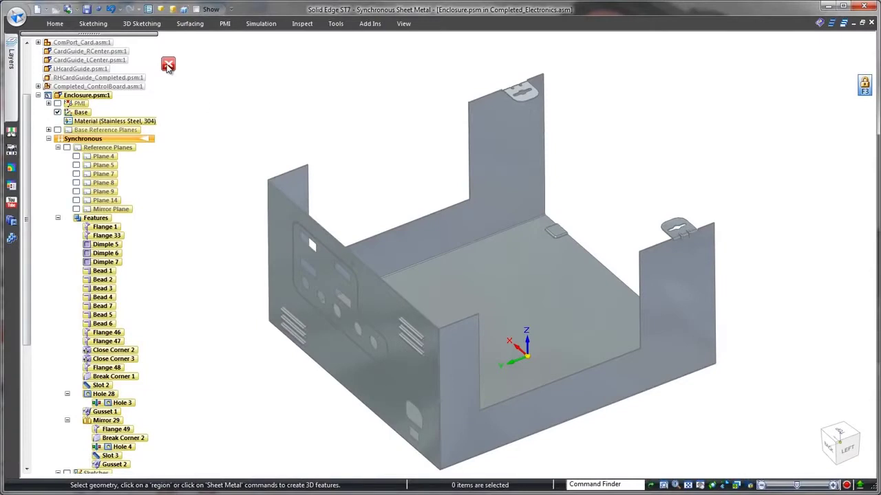
click(168, 66)
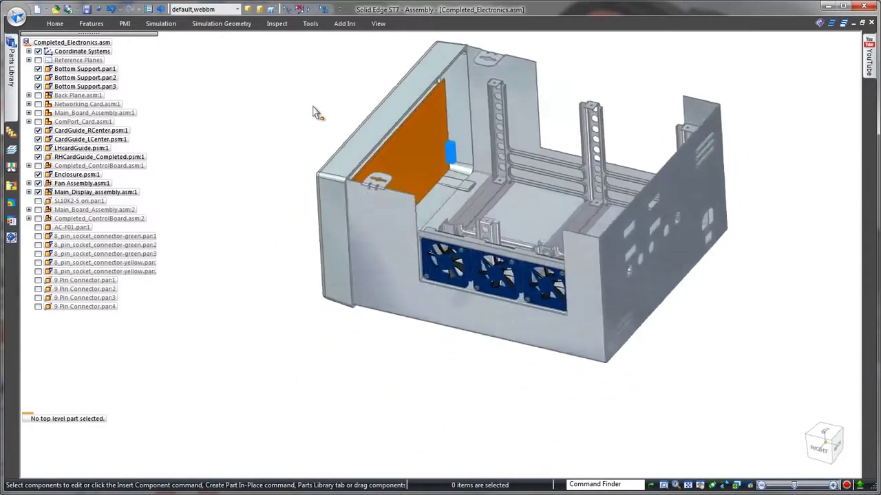
Start creating a sheet metal part in place with origin by graphic input, the ISO Sheet Metal.psm template and Stainless Steel, 304 material.
scroll(387, 130, up, 4)
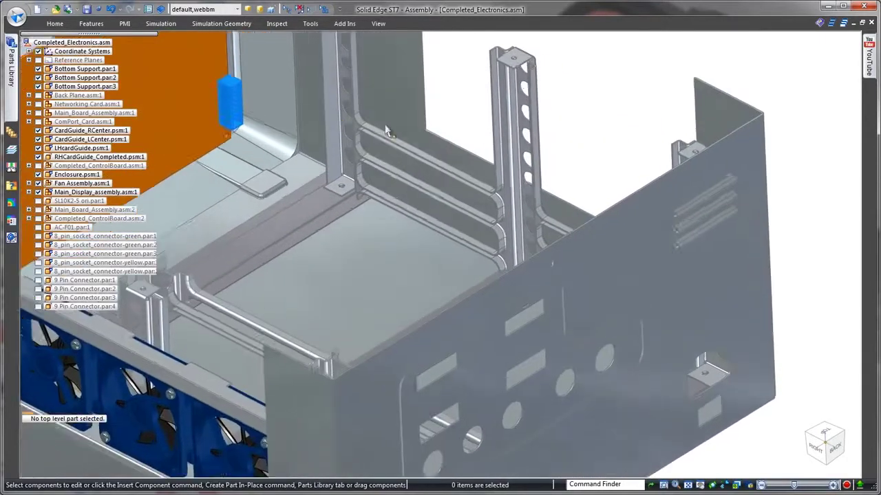
scroll(646, 79, up, 3)
right_click(643, 79)
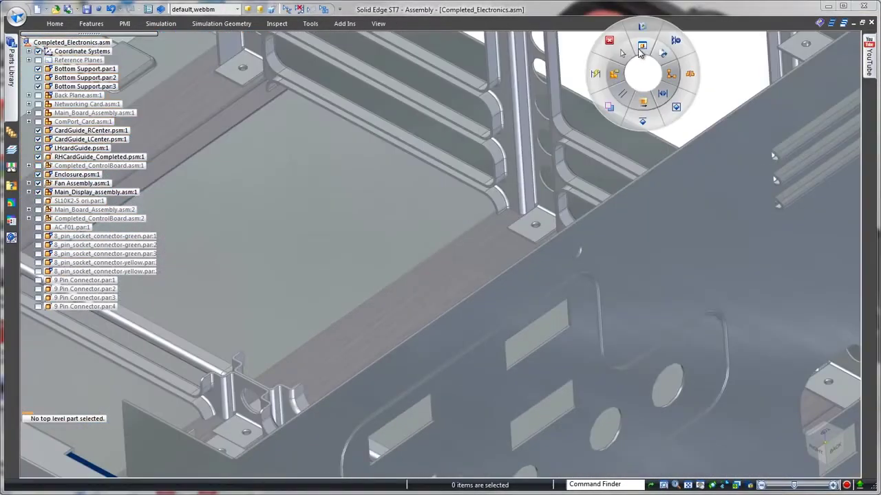
click(614, 105)
click(445, 335)
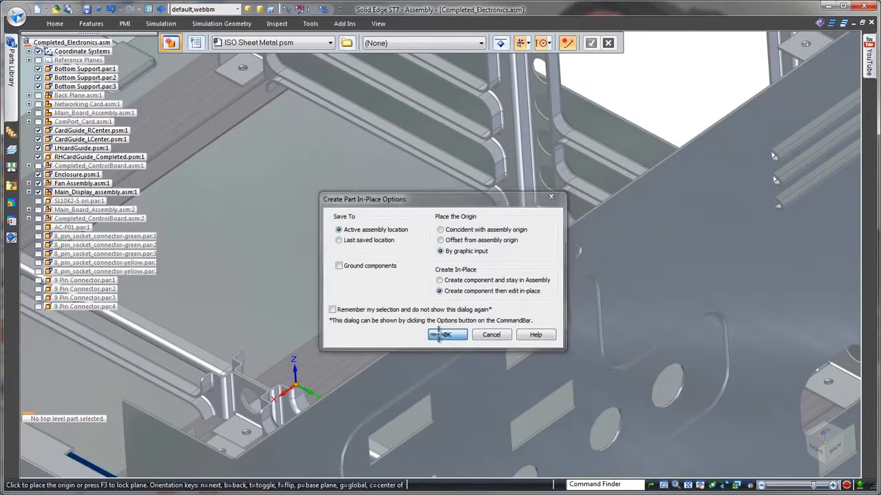
click(473, 43)
click(456, 72)
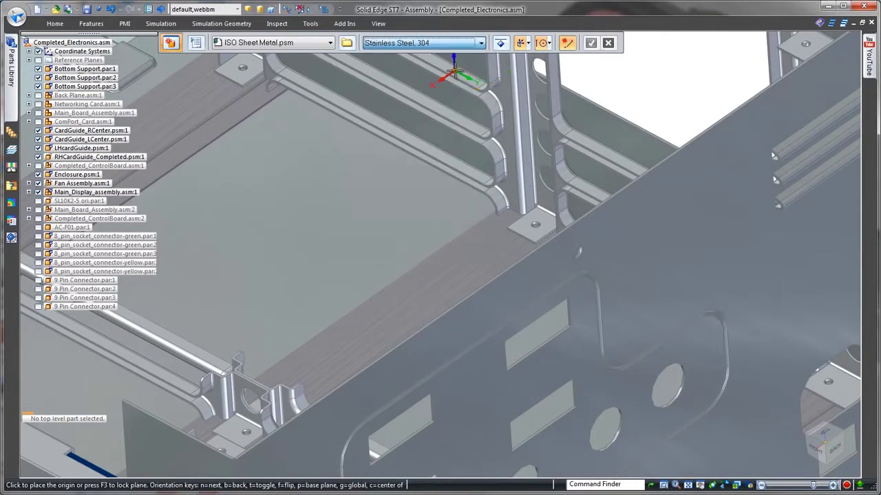
Place the new part's origin at the midpoint of the rear panel's upper edge and name the part Lid.
click(550, 44)
click(557, 123)
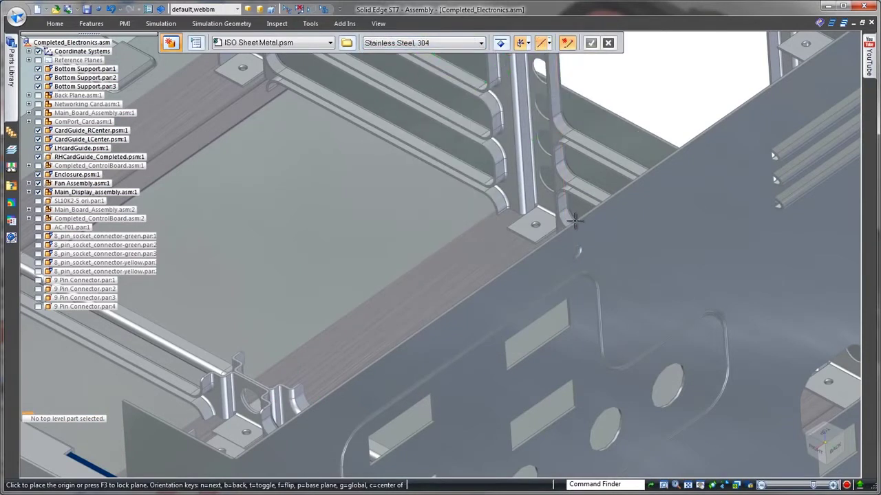
click(575, 222)
text(Lid)
click(568, 370)
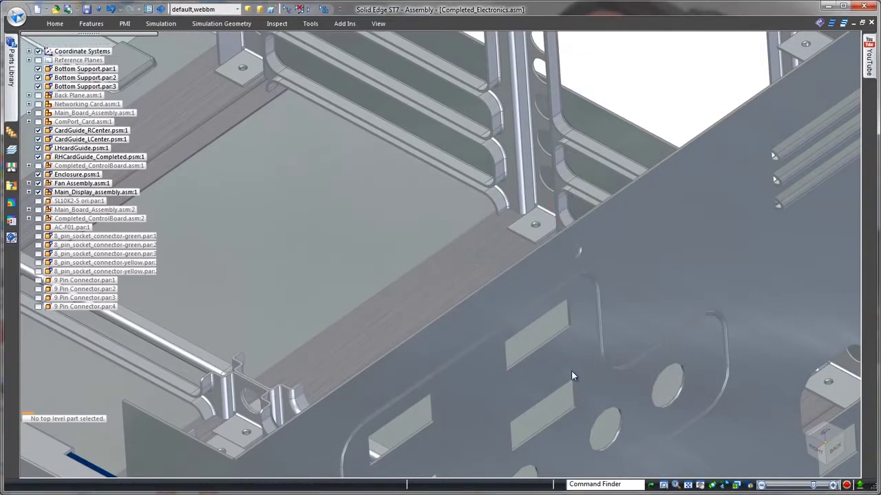
Sketch a 346.30 by 163.69 mm rectangle from the lid origin to the enclosure's front corner beside the display housing.
right_click(659, 93)
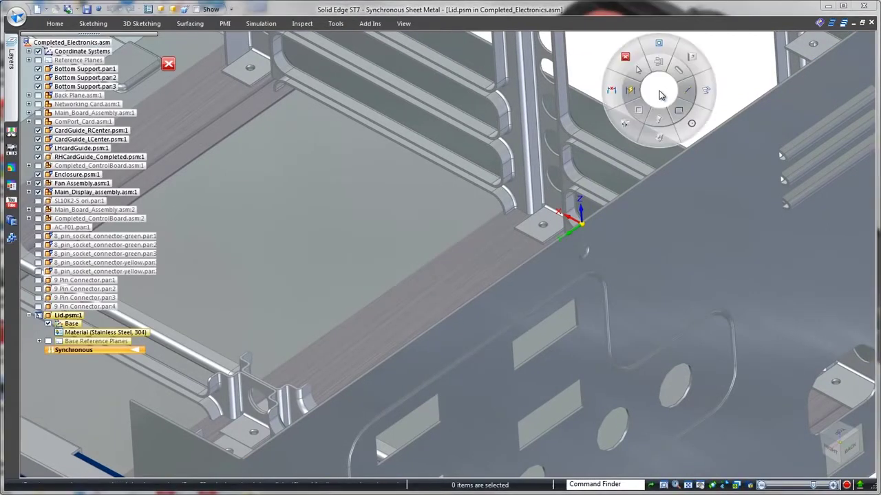
click(679, 112)
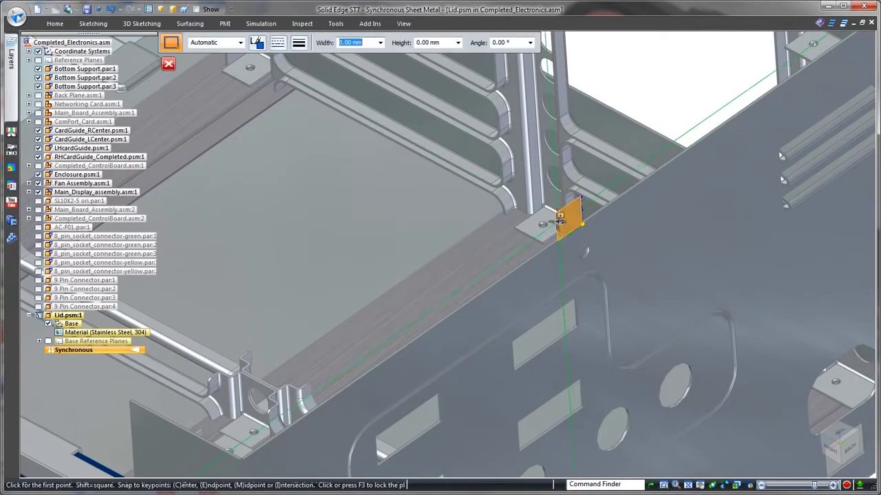
click(556, 221)
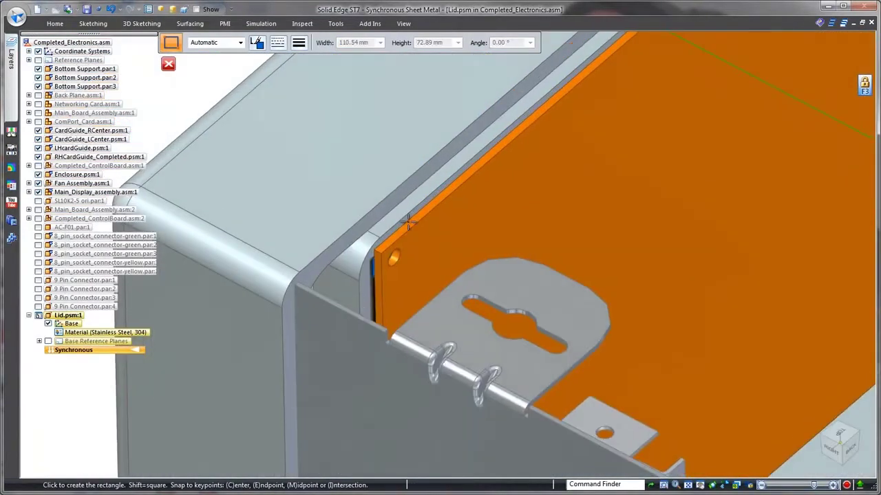
click(294, 284)
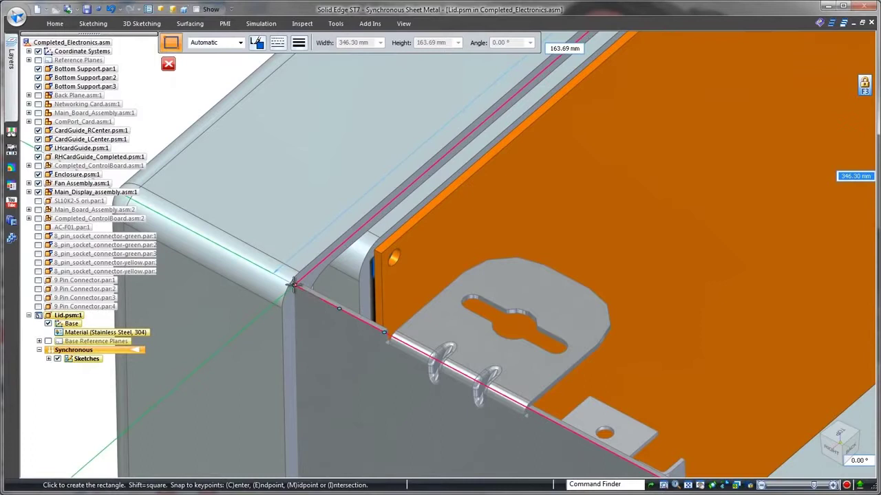
click(293, 284)
key(Escape)
Create the lid's base tab from the rectangle and add a flange down the fan-side wall from its outer edge.
click(348, 296)
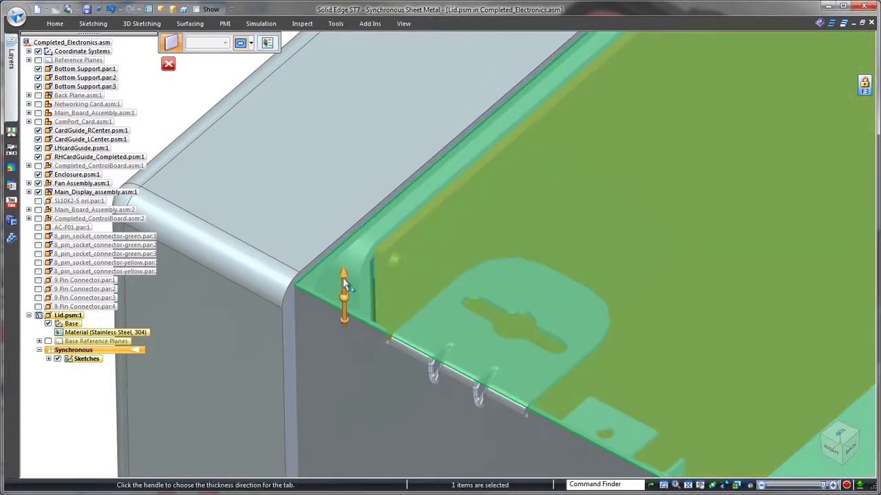
click(344, 279)
right_click(351, 258)
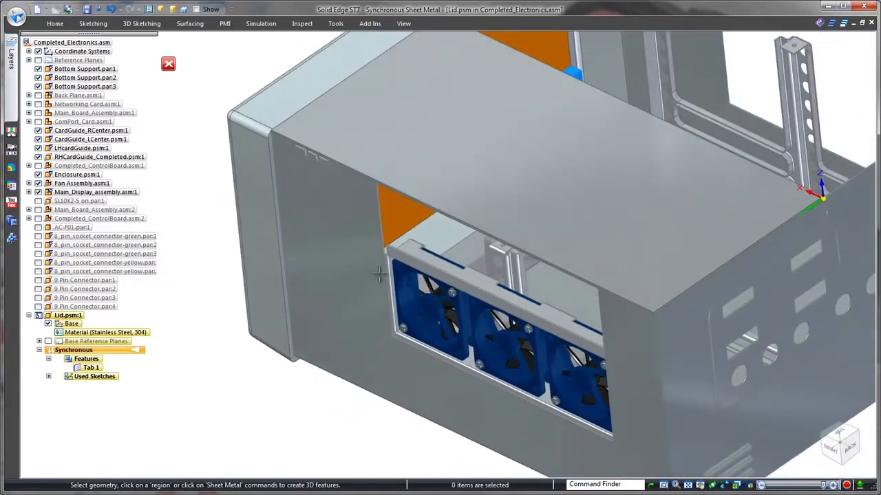
click(562, 268)
click(563, 263)
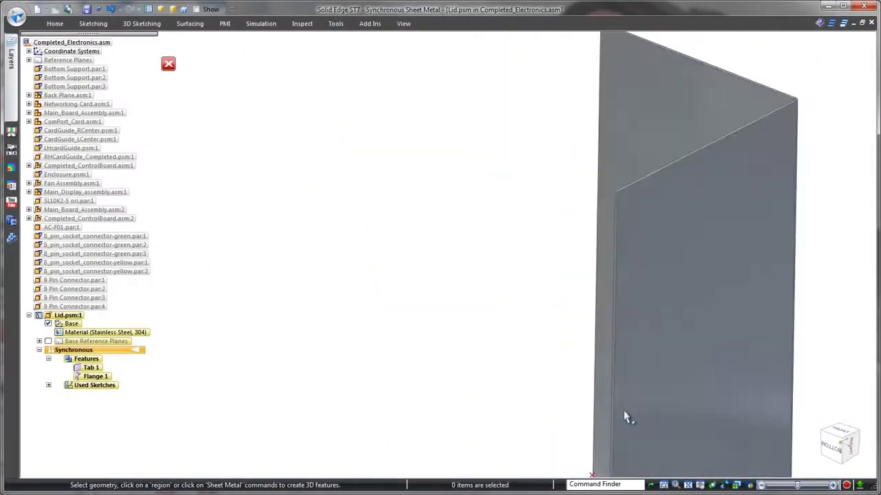
Sketch an L-shaped two-line profile from the corner of the lid's edge, with a first segment about 12 mm long.
right_click(236, 269)
click(262, 269)
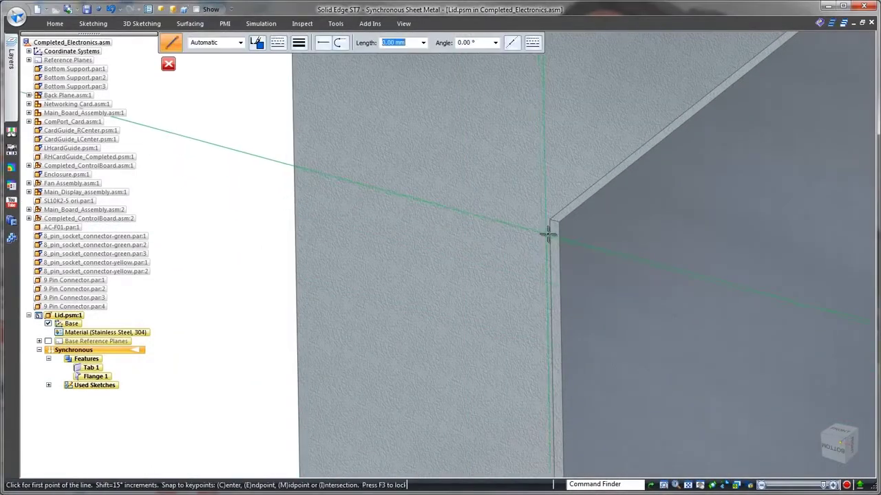
key(F3)
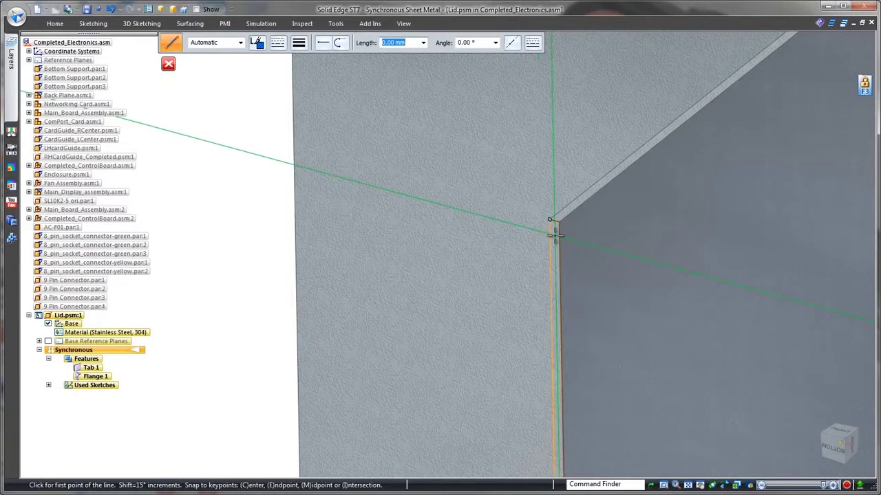
click(549, 220)
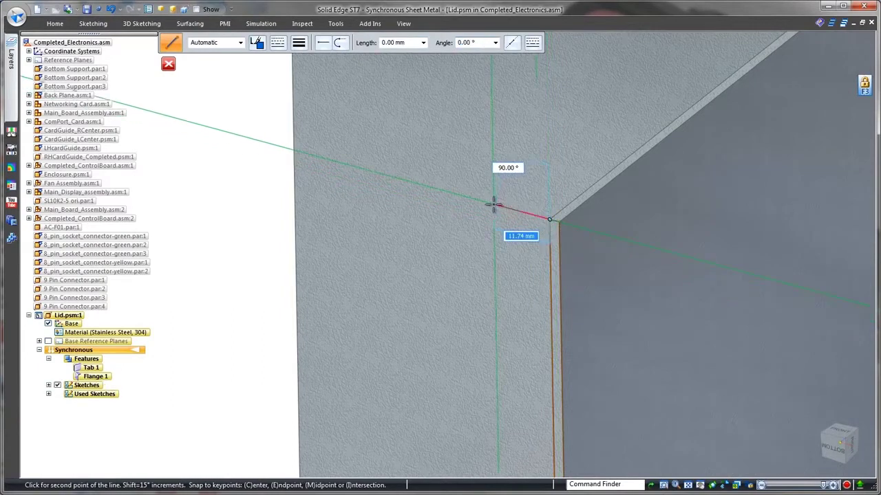
click(492, 147)
key(Escape)
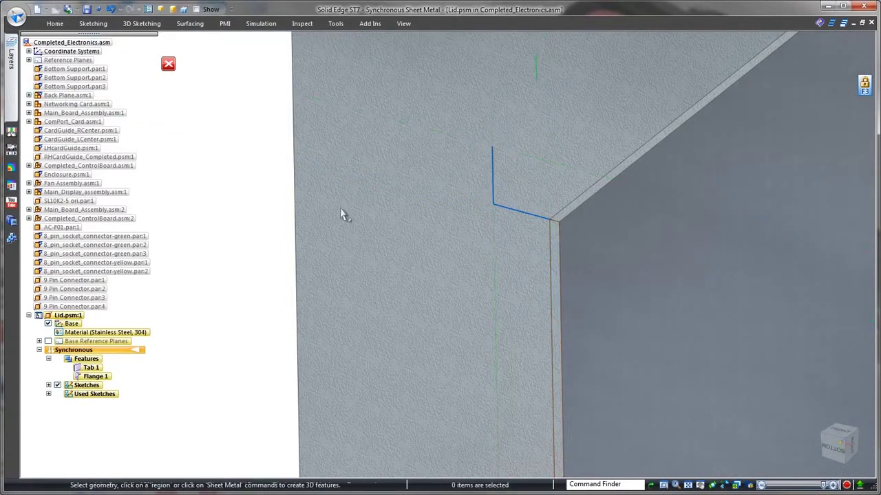
Start a contour flange from the L-shaped profile and run it along two adjoining edges of the lid.
right_click(252, 208)
click(257, 232)
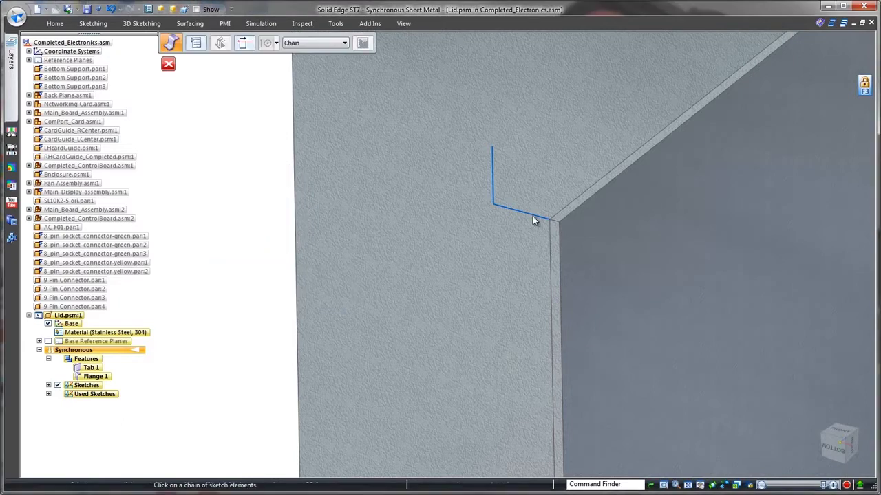
click(532, 217)
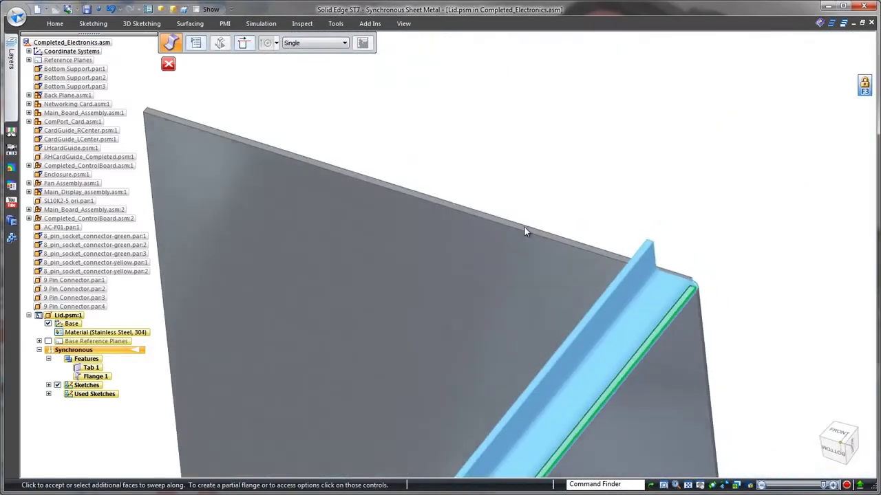
click(525, 231)
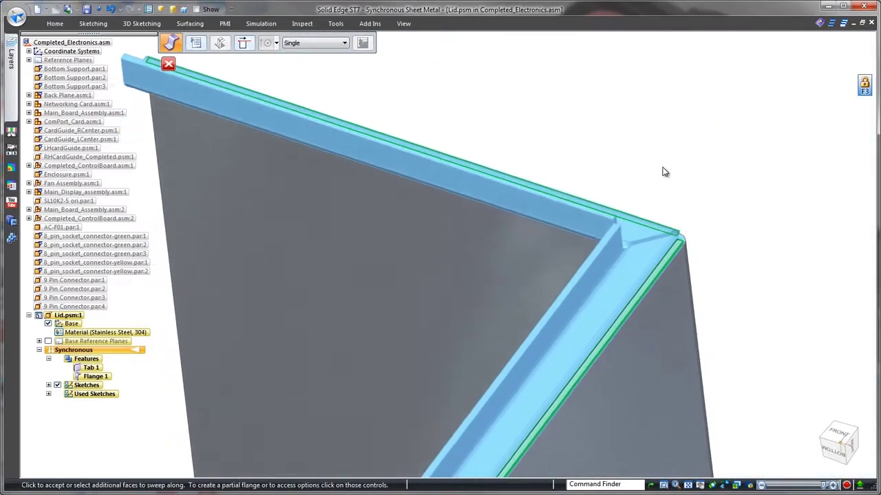
Enable Close Corner with the Closed treatment for the contour flange's interior corners and accept the flange.
click(195, 43)
click(368, 196)
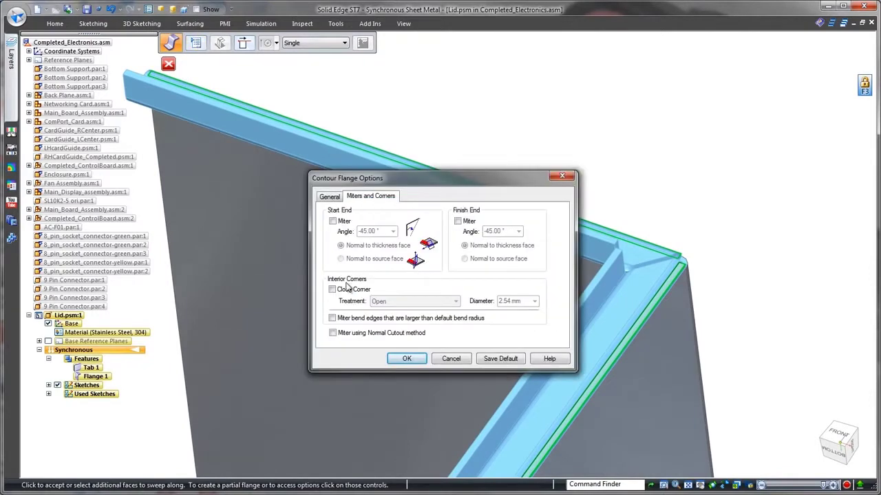
click(455, 302)
click(447, 319)
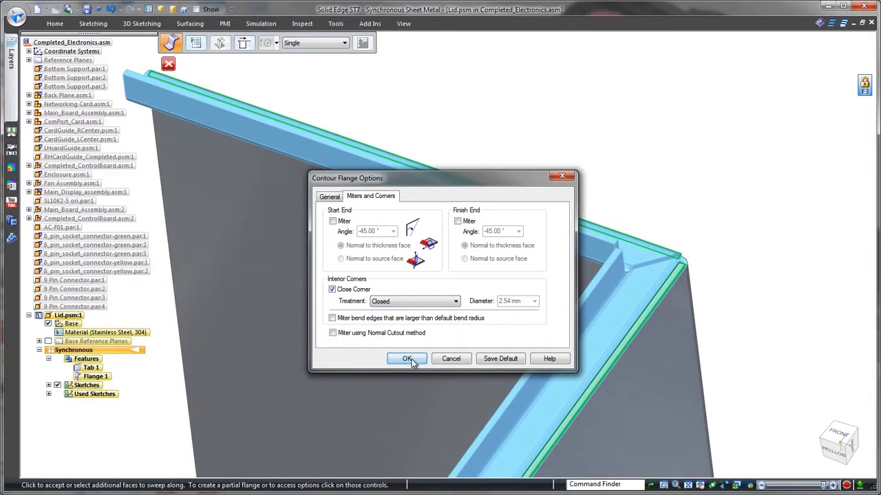
click(407, 358)
right_click(645, 183)
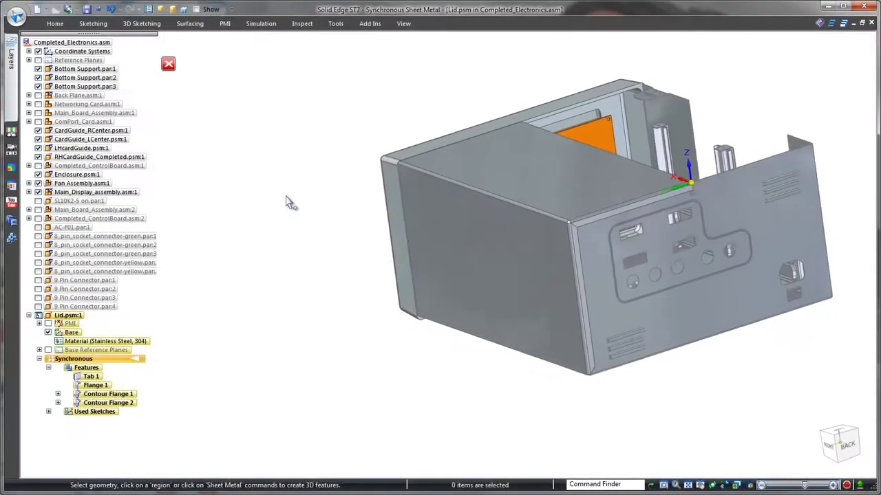
Sketch a rectangle on the outer face of the lid's side flange, inset from the face's edges.
scroll(287, 200, up, 5)
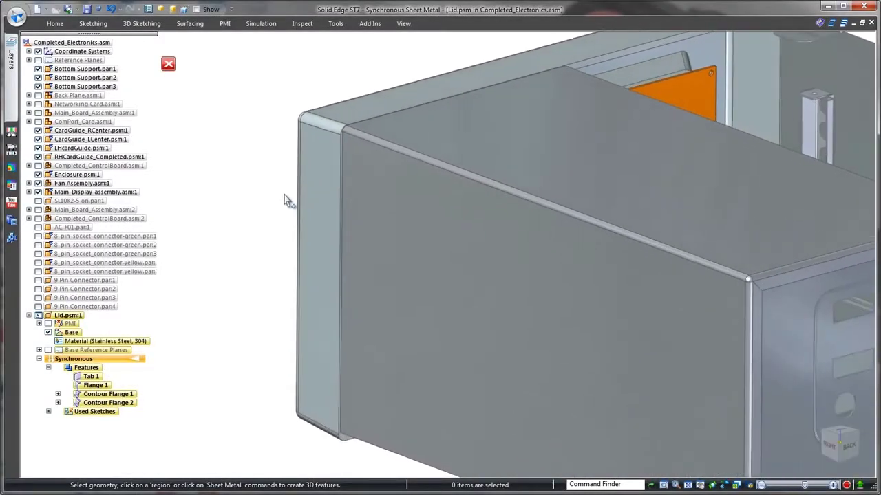
click(365, 144)
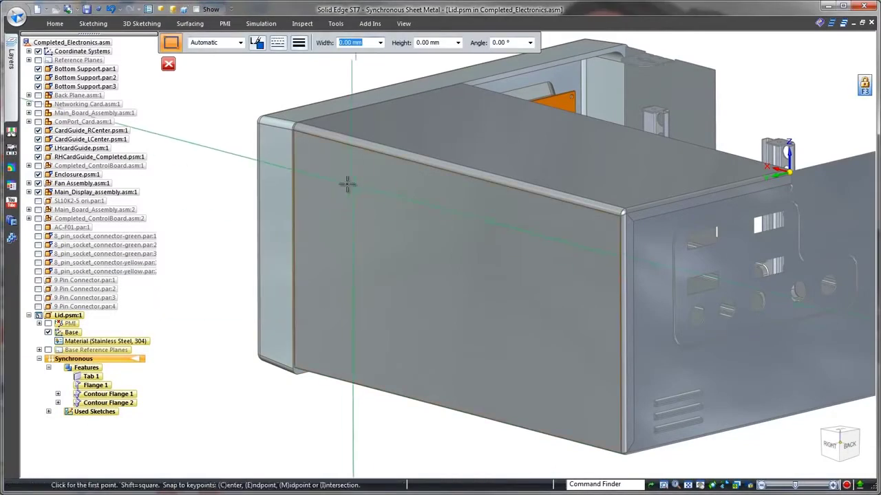
drag(557, 382, 582, 404)
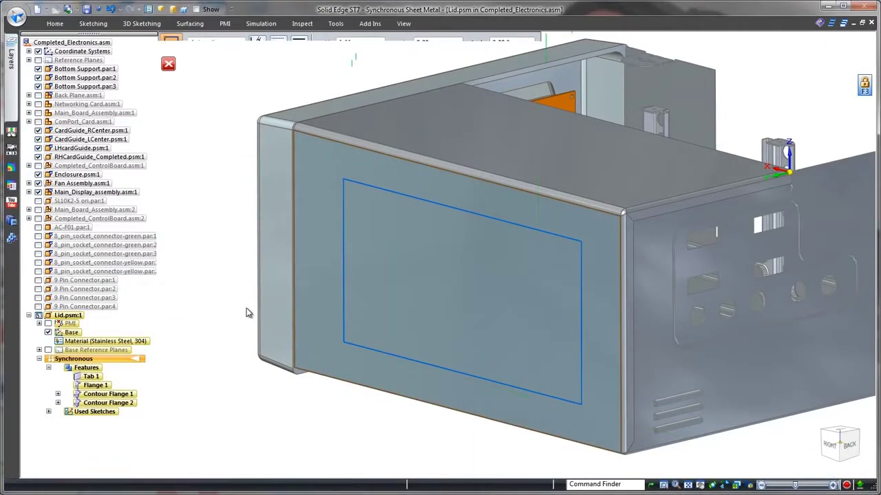
Place a small hole at the centre of the rectangle on the lid's side flange.
right_click(216, 237)
click(245, 199)
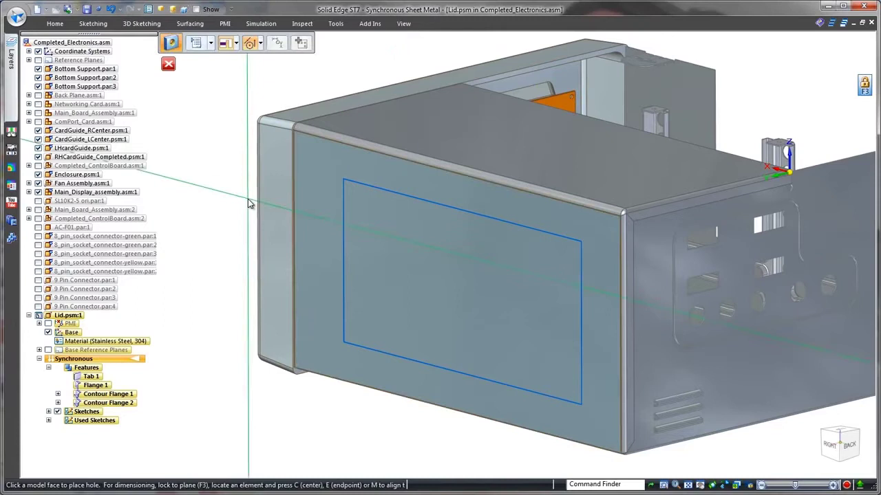
click(462, 291)
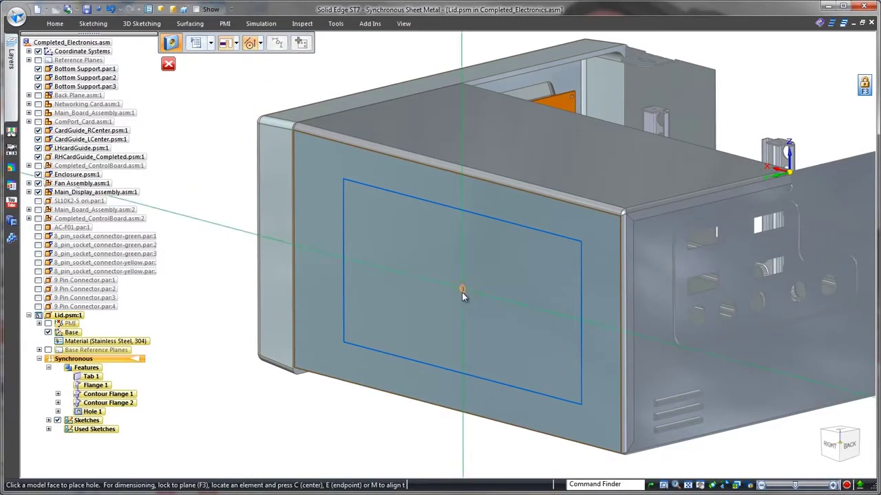
Fill the rectangular region on the lid's side flange with a Stagger fill pattern of the hole.
right_drag(461, 292, 307, 138)
click(208, 43)
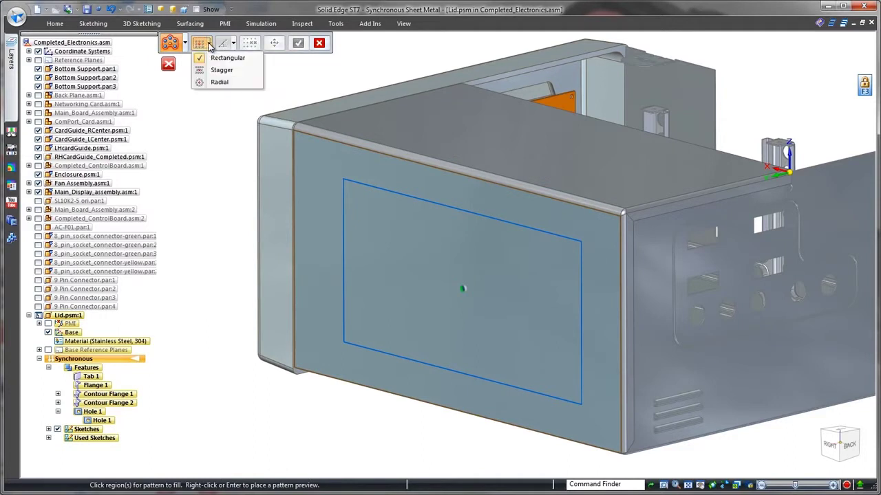
click(207, 73)
click(383, 228)
right_click(214, 232)
right_click(215, 232)
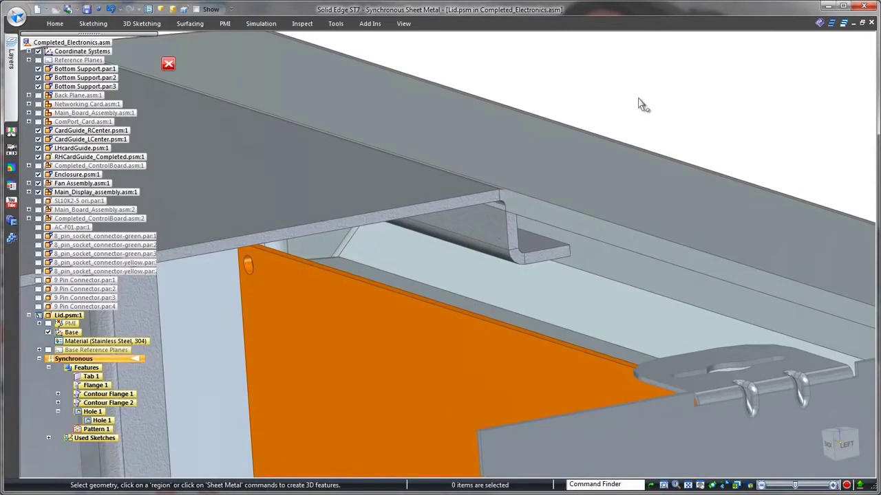
Select the plane on the lid's inner contour flange lip from the overlapping faces.
right_click(519, 234)
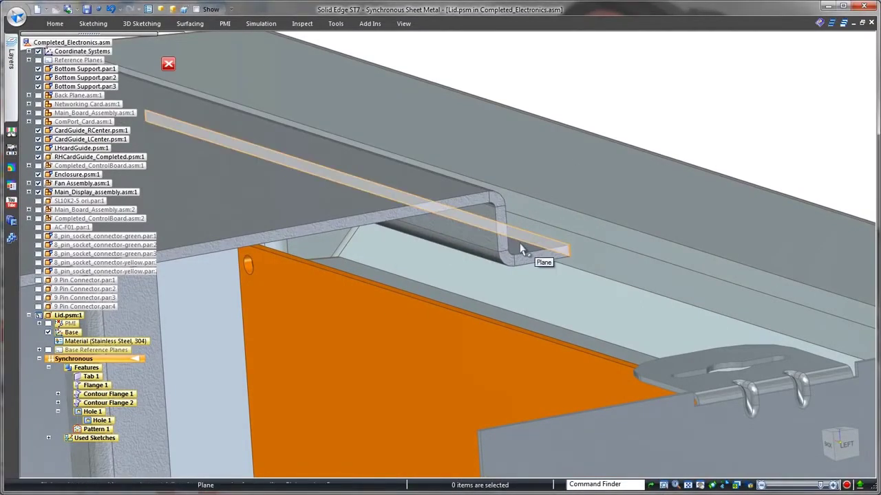
right_click(522, 248)
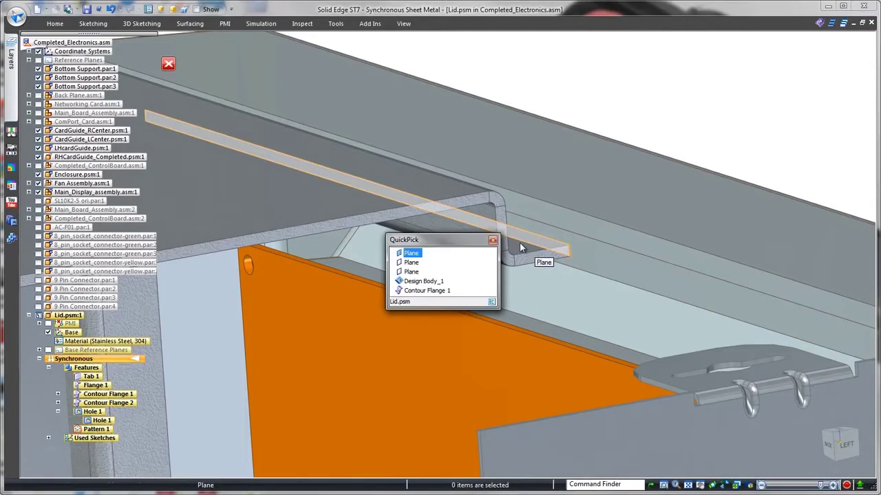
click(420, 265)
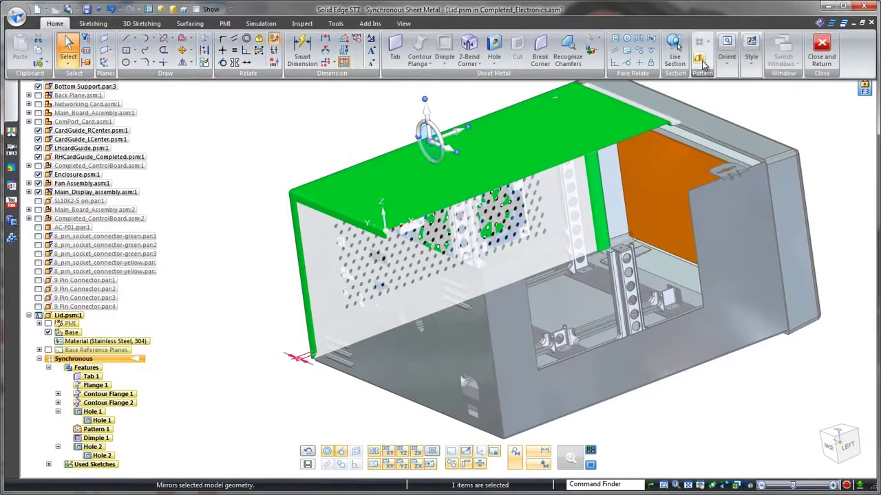
Mirror the lid's perforated side flange and contour flanges to the opposite side, and hide all other assembly components.
click(702, 62)
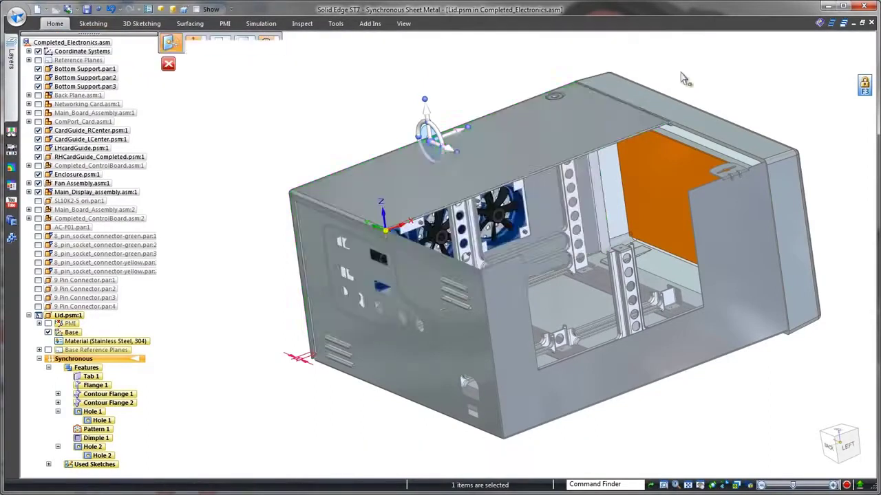
click(416, 271)
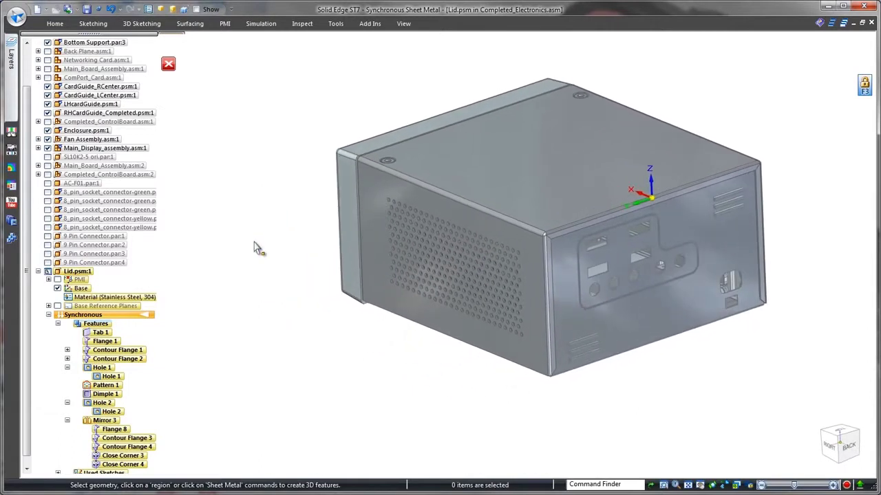
key(ctrl+shift+p)
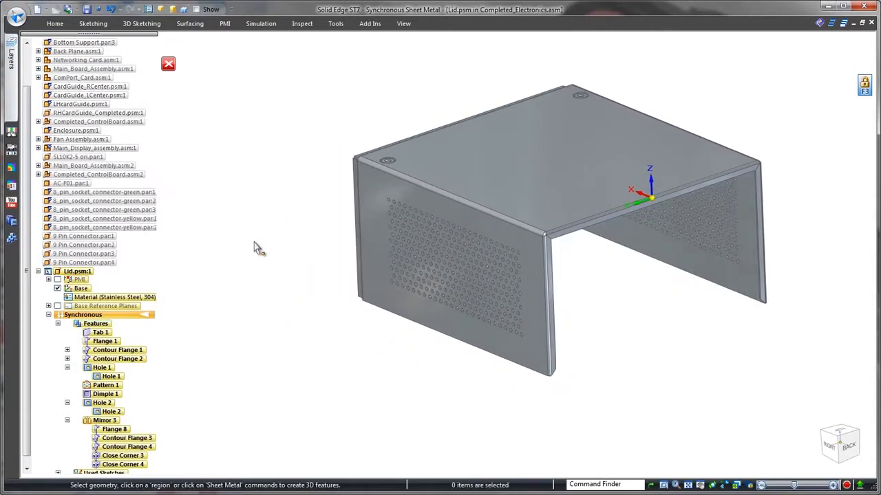
Open the Bend Table to review the lid's bend sequence.
click(55, 25)
click(335, 23)
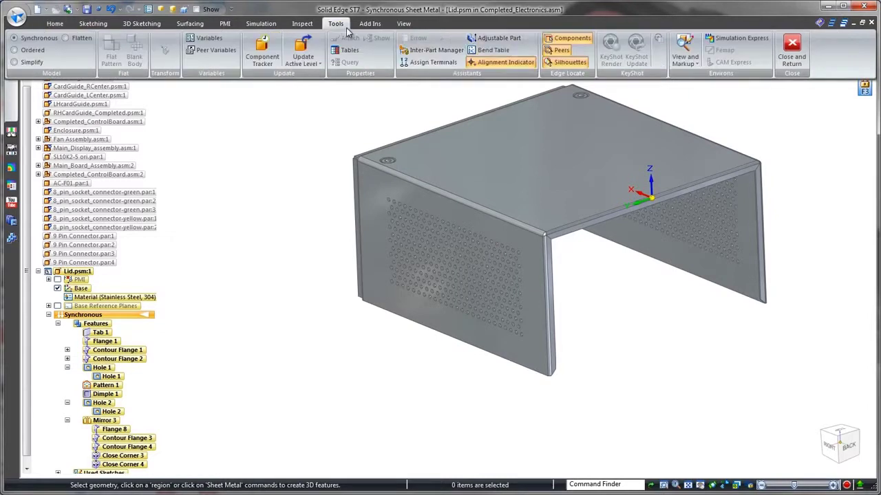
click(494, 51)
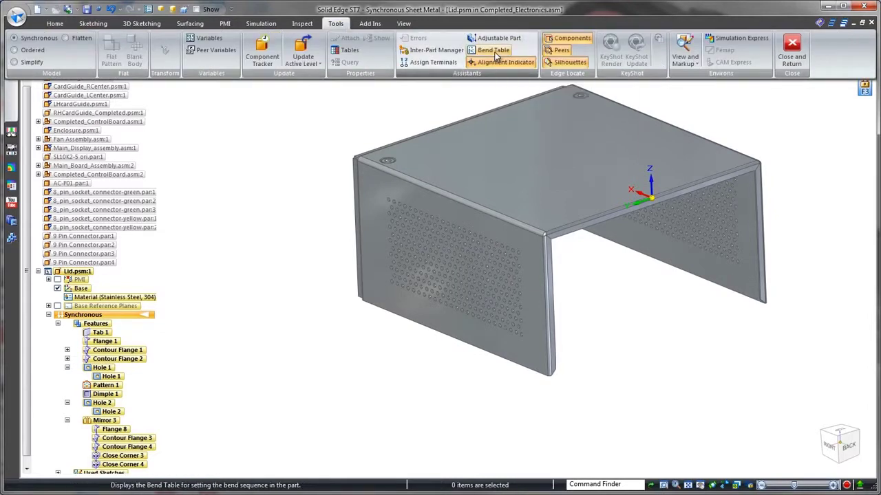
drag(433, 175, 215, 77)
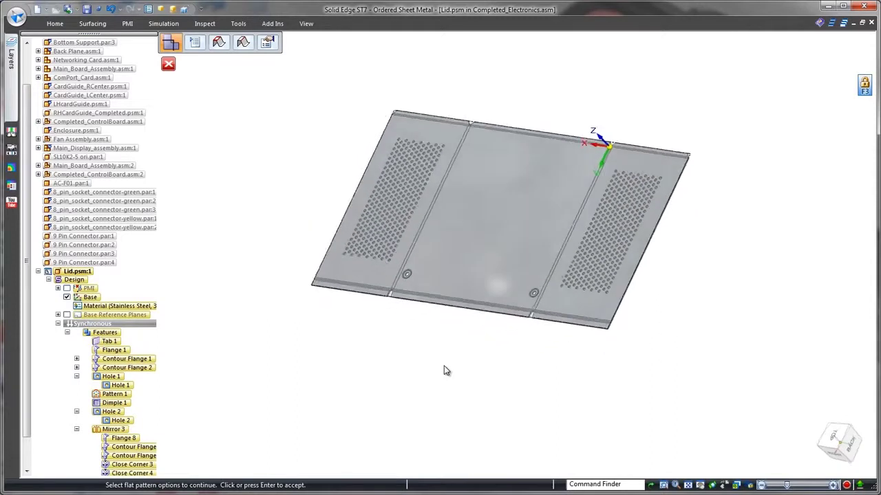
Accept the lid's flat pattern and return to the synchronous model.
click(444, 371)
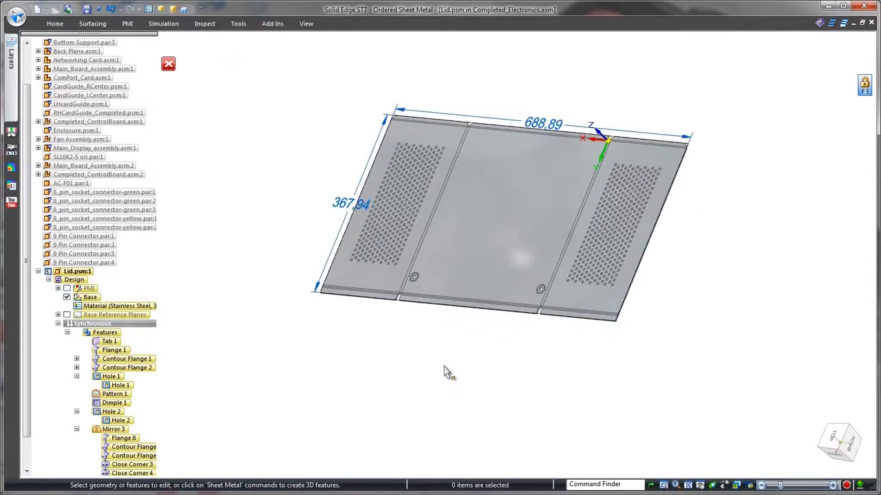
click(152, 326)
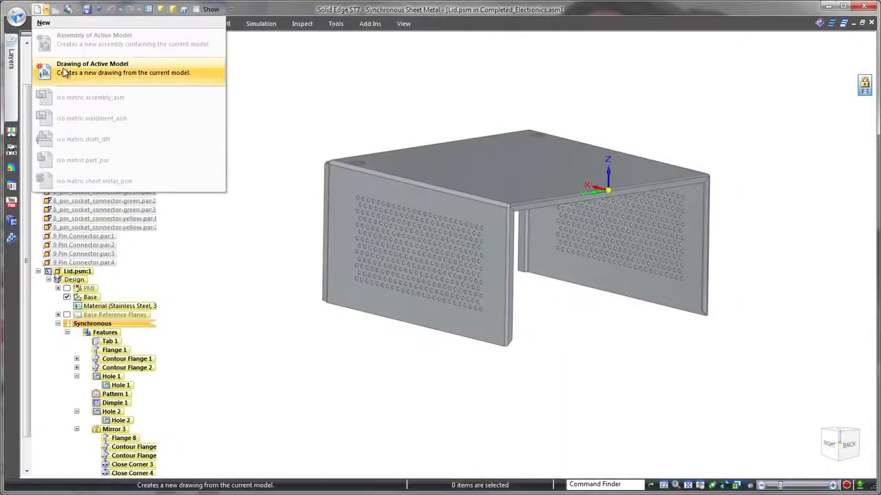
Create a drawing of the active lid model and place its flat pattern view at 1:2 scale on the sheet.
click(76, 70)
click(421, 297)
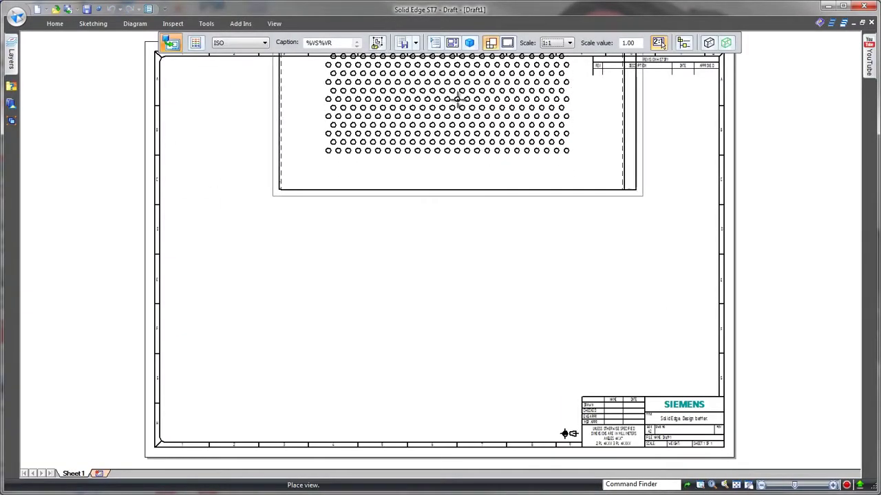
click(435, 43)
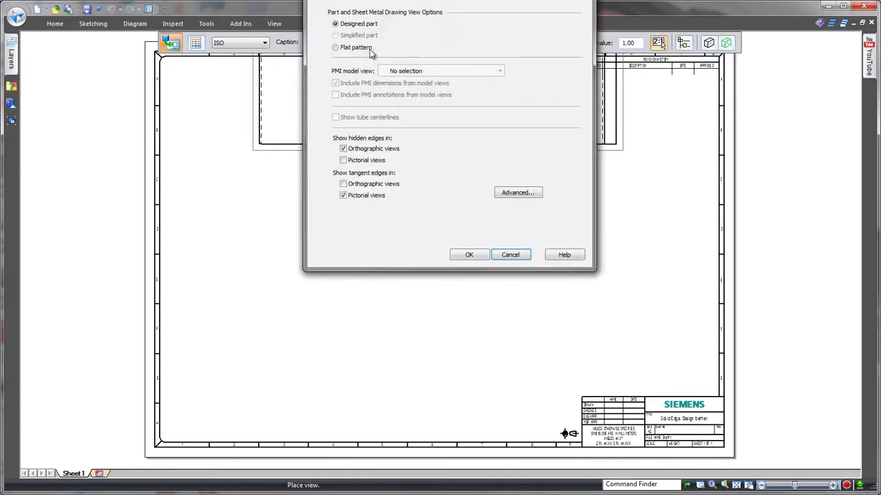
click(457, 253)
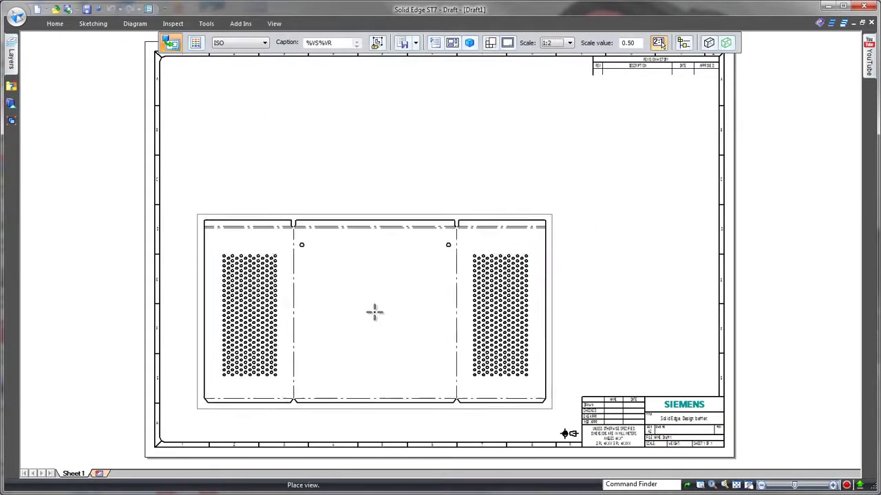
click(375, 313)
Add a bend table with bend callouts for the flat pattern view above it on the sheet.
click(55, 24)
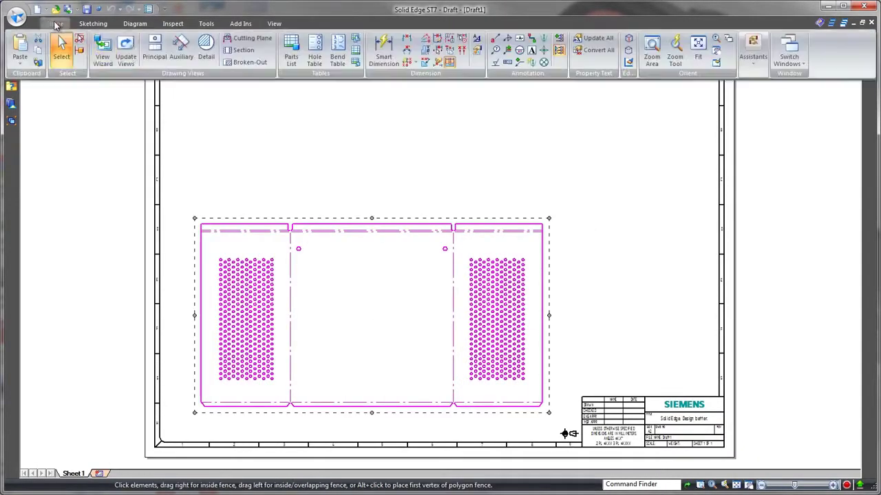
click(337, 48)
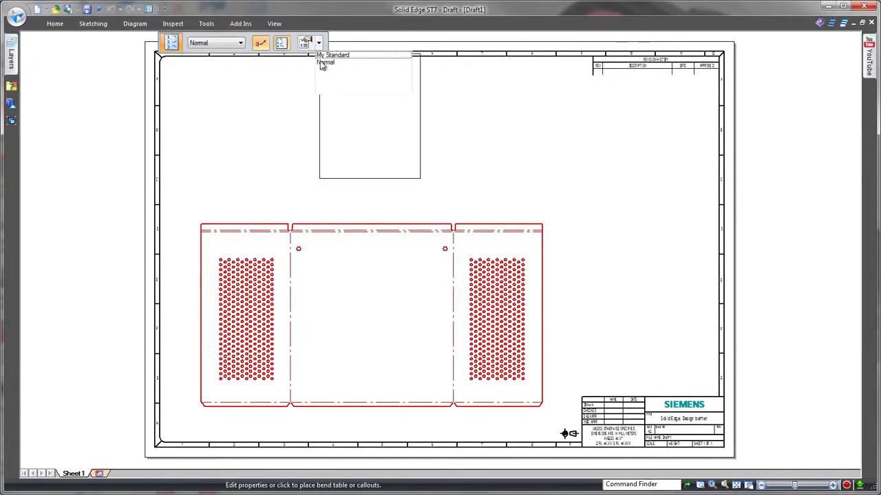
click(166, 62)
scroll(200, 89, up, 2)
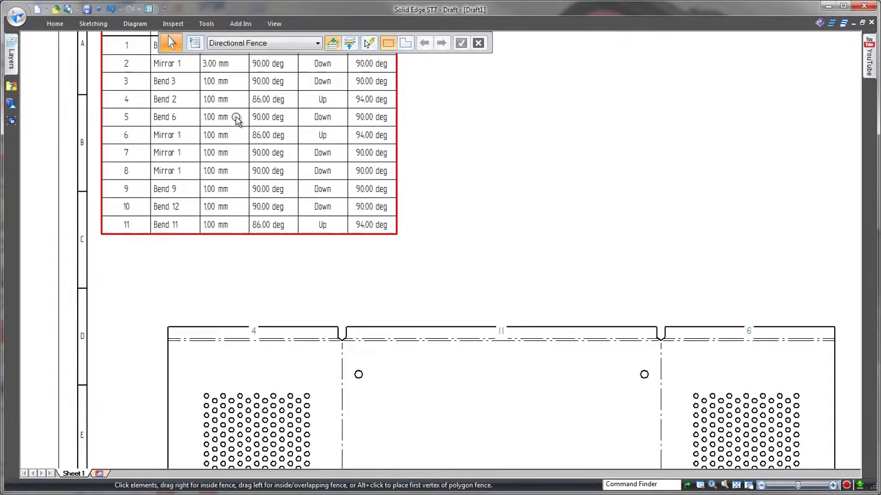
scroll(278, 195, down, 2)
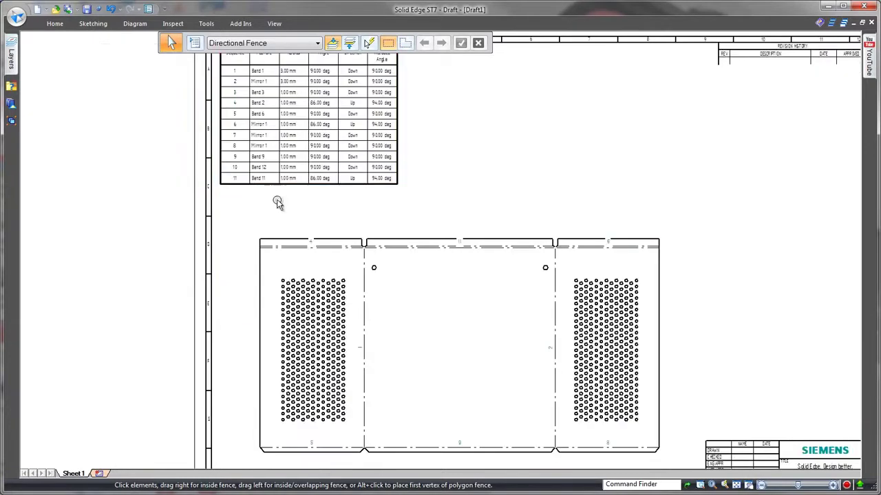
Start a dimension command for the flat pattern view near its lower corner.
scroll(274, 220, up, 3)
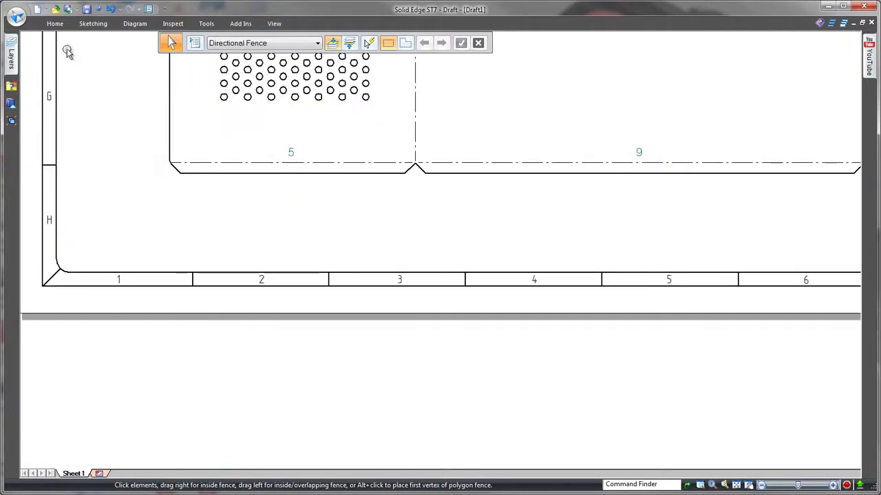
click(58, 25)
click(410, 62)
click(440, 87)
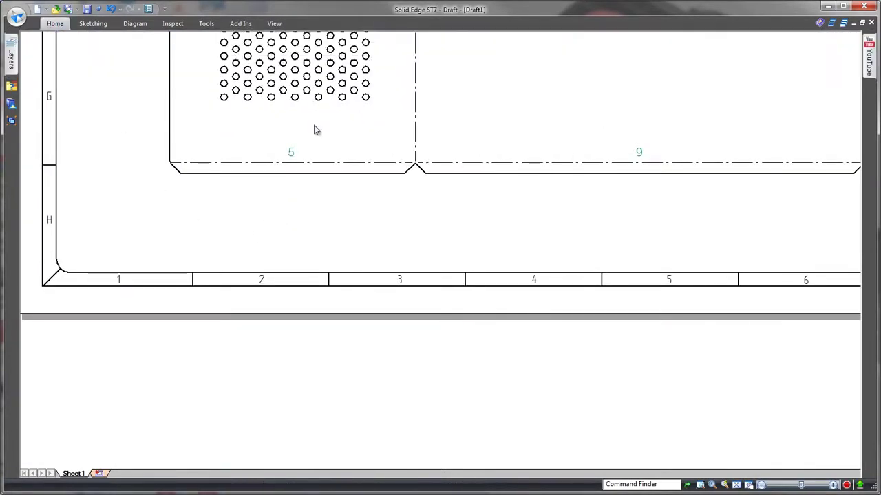